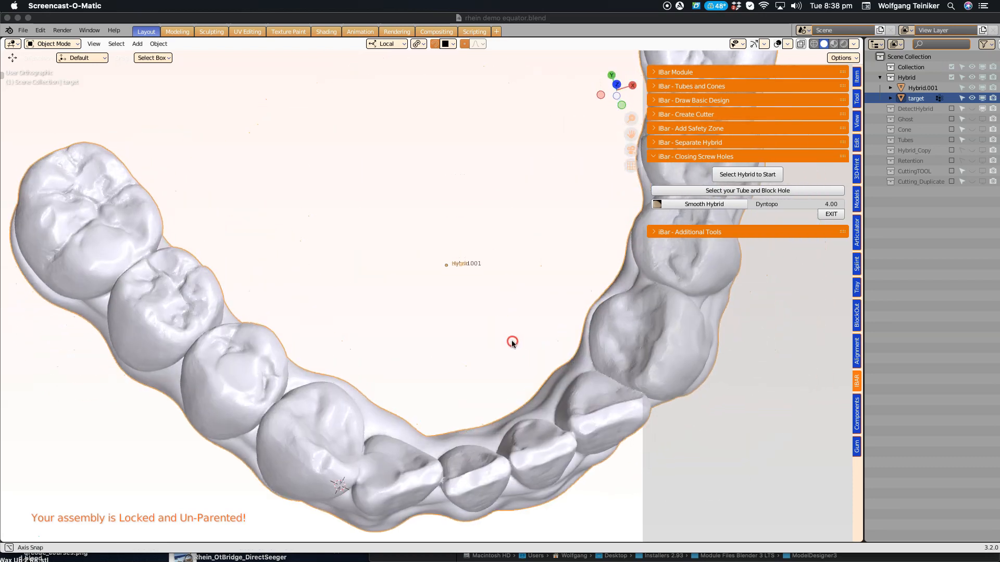
Step: Append the Ibar assembly from the RHEIN 83 attachments, OT Equator - iBar Assembly category
mouse_move(411, 368)
middle_mouse_down()
mouse_move(388, 346)
mouse_move(427, 334)
mouse_move(442, 359)
mouse_move(411, 389)
mouse_move(366, 404)
mouse_move(394, 356)
middle_mouse_up()
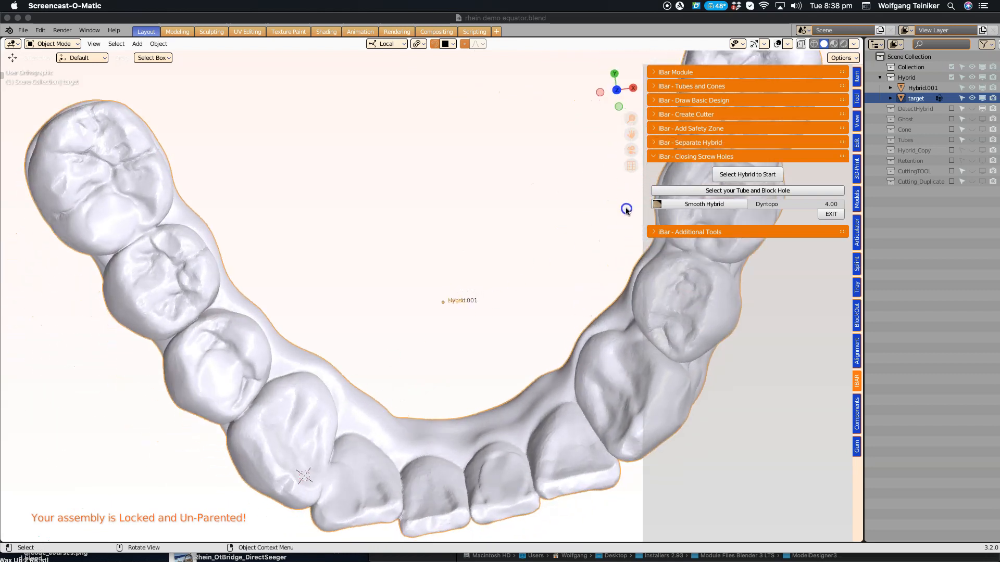
left_click(854, 426)
scroll(458, 320, "down", 3)
middle_click_drag(458, 320, 474, 235)
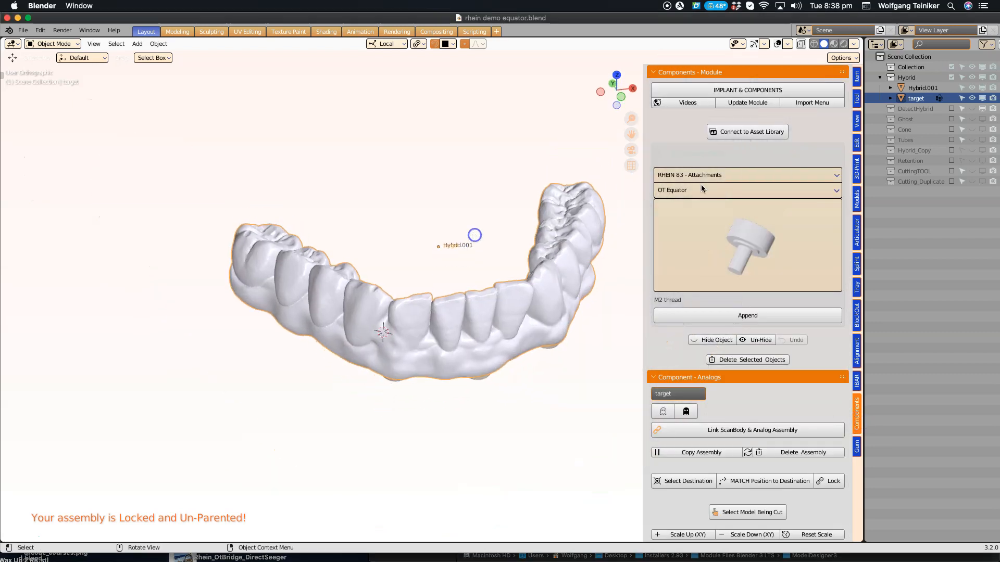
left_click(693, 185)
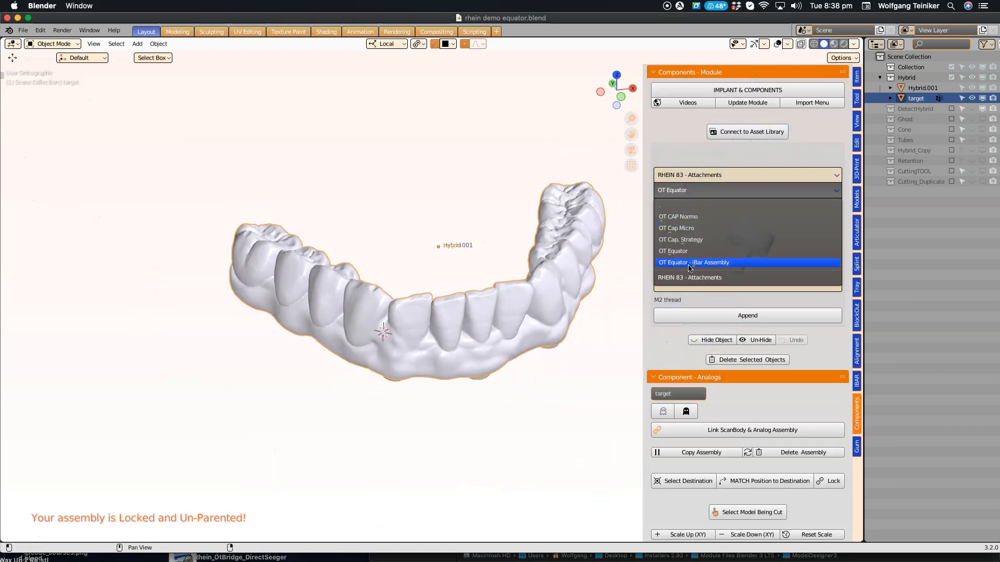
left_click(740, 264)
left_click(725, 239)
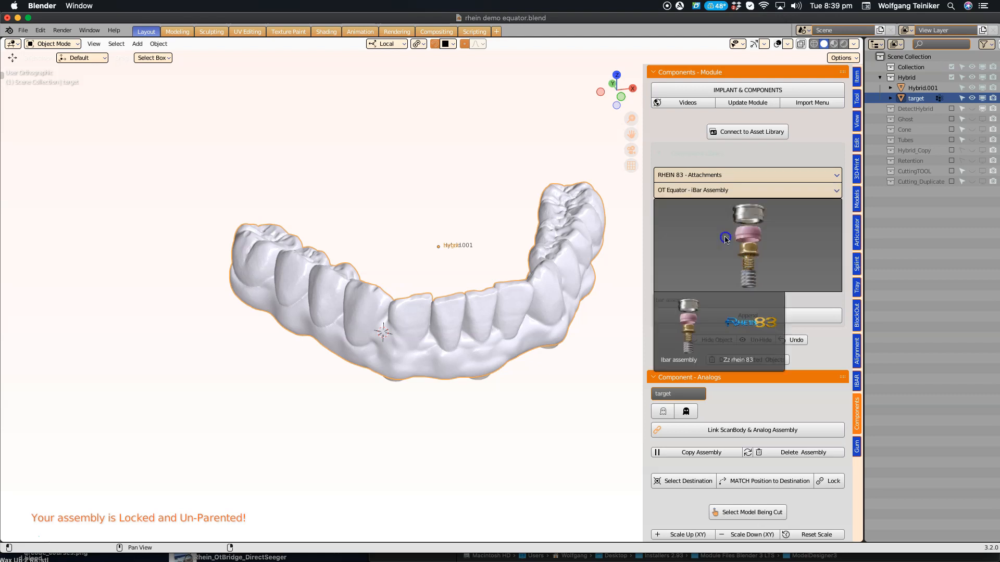
left_click(674, 314)
left_click(687, 317)
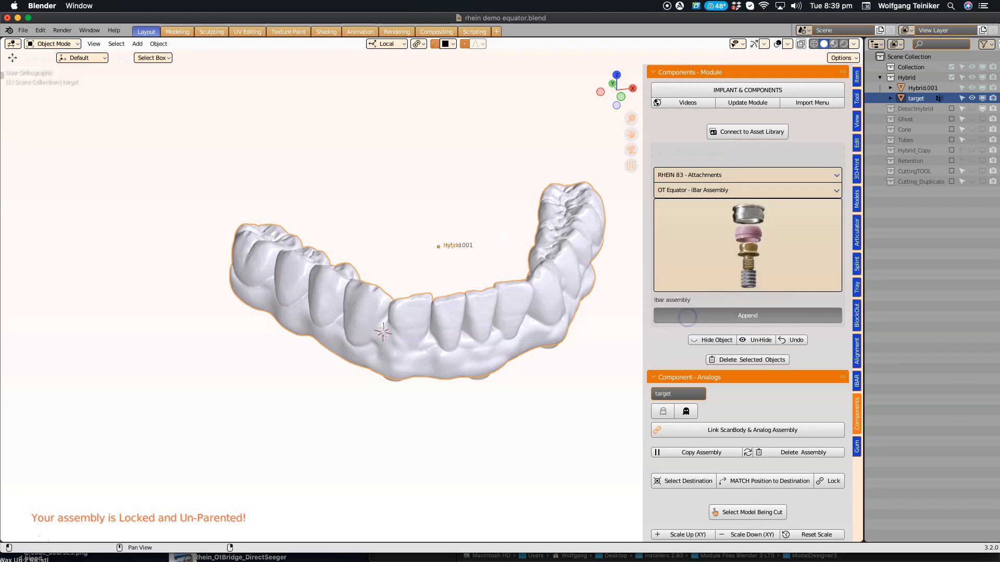
Step: Raise the hybrid housing cutting tool above the assembly and move the metal housing up into it
middle_click_drag(273, 148, 436, 165)
middle_click_drag(225, 238, 462, 319)
left_click(467, 324)
left_click_drag(433, 307, 464, 97)
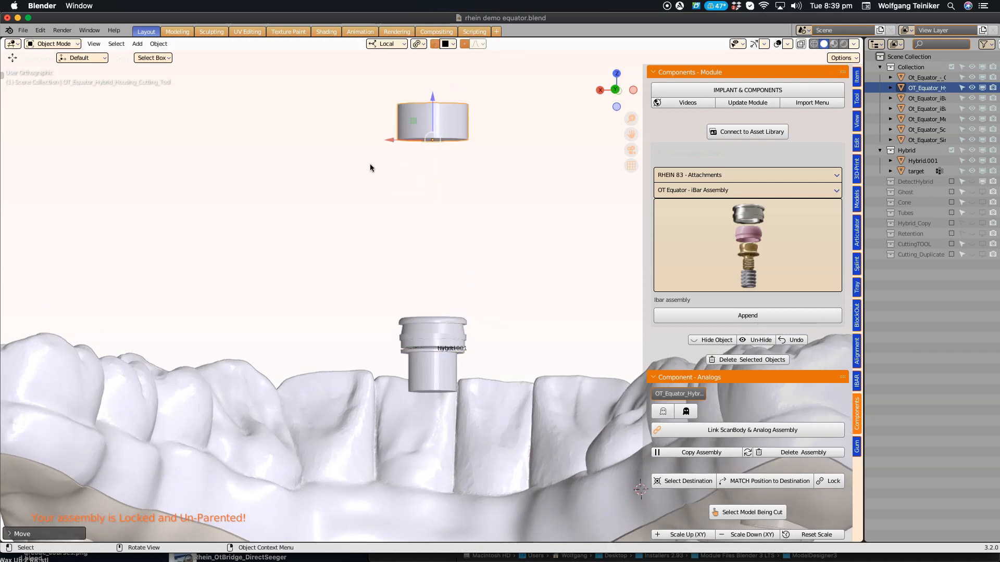
left_click(438, 326)
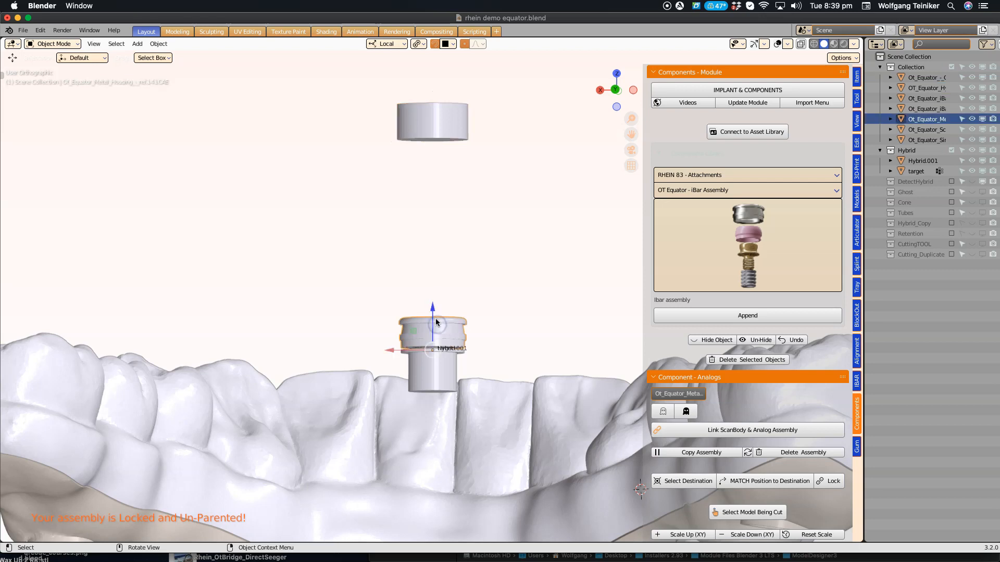
left_click_drag(435, 312, 446, 137)
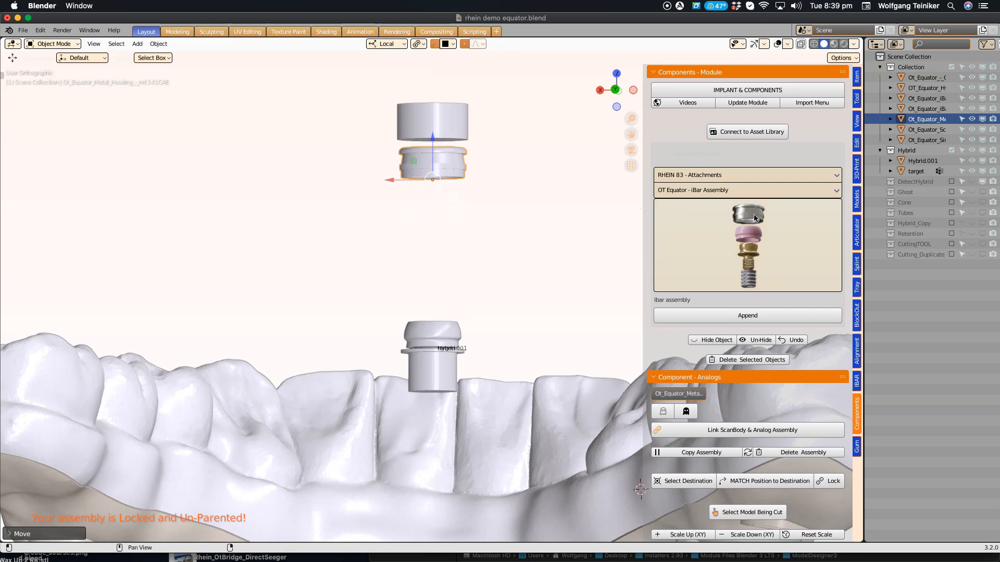
left_click_drag(432, 140, 431, 185)
middle_click_drag(441, 265, 444, 247)
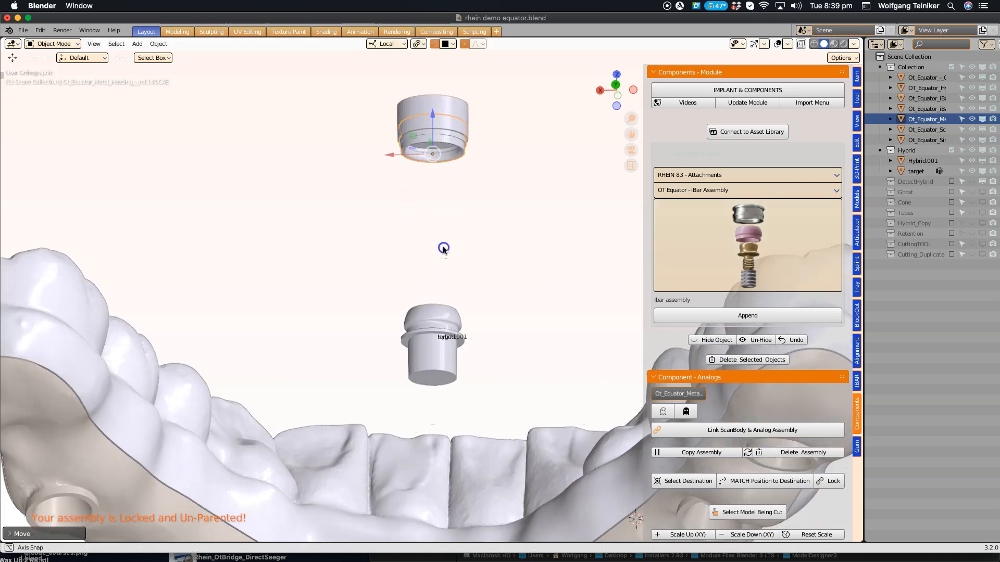
Step: Raise the OT Equator cap along its vertical axis to just inside the metal housing
left_click(428, 312)
middle_click_drag(516, 273, 519, 272)
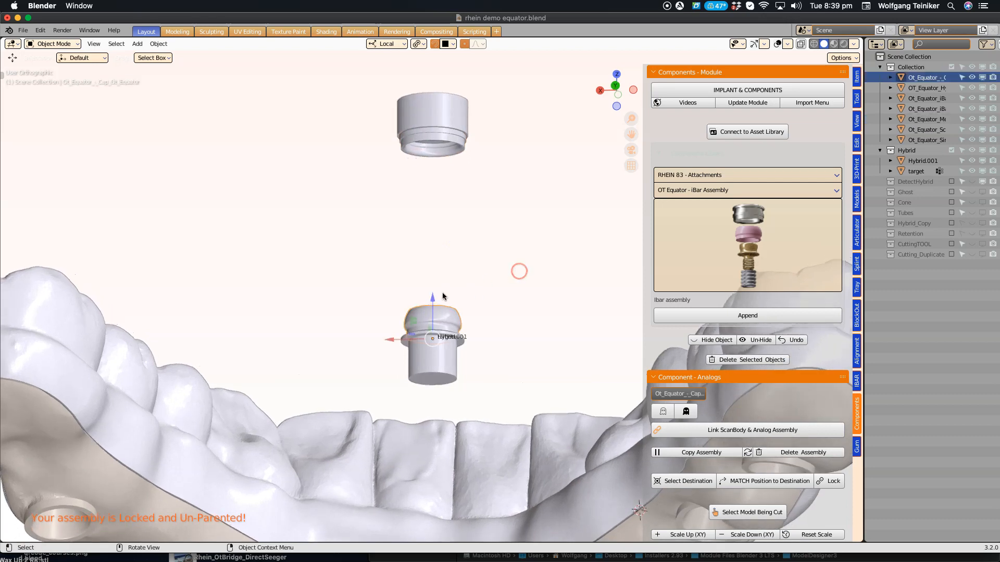
left_click_drag(434, 299, 454, 178)
middle_click_drag(446, 184, 444, 187)
left_click_drag(433, 182, 442, 122)
Step: Raise the single threaded OT Equator out of the assembly to just below the cap
left_click(434, 327)
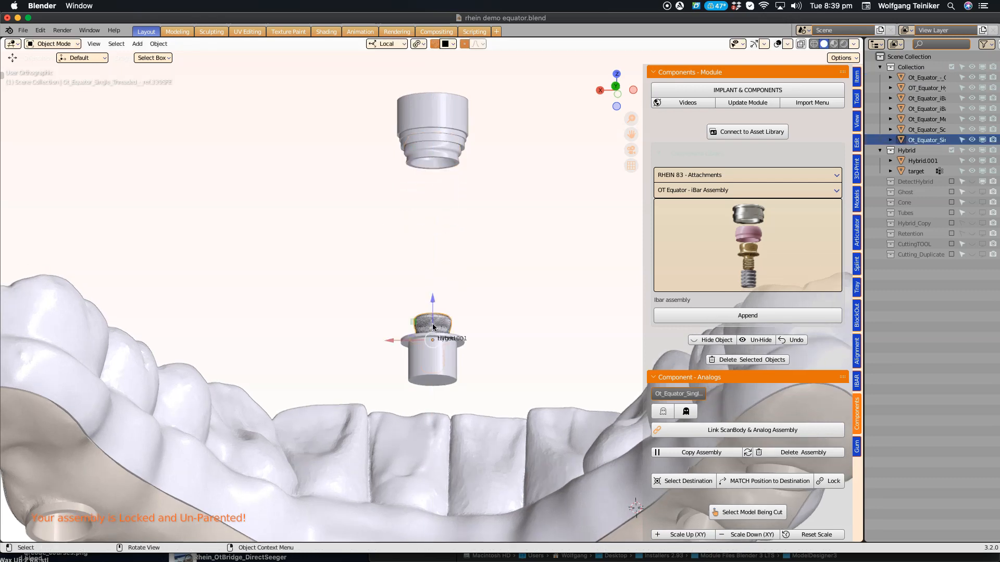
left_click_drag(435, 301, 450, 195)
left_click(450, 195)
mouse_move(450, 195)
middle_mouse_down()
mouse_move(461, 232)
mouse_move(457, 277)
mouse_move(433, 248)
mouse_move(449, 216)
mouse_move(442, 208)
middle_mouse_up()
left_click_drag(434, 205, 438, 177)
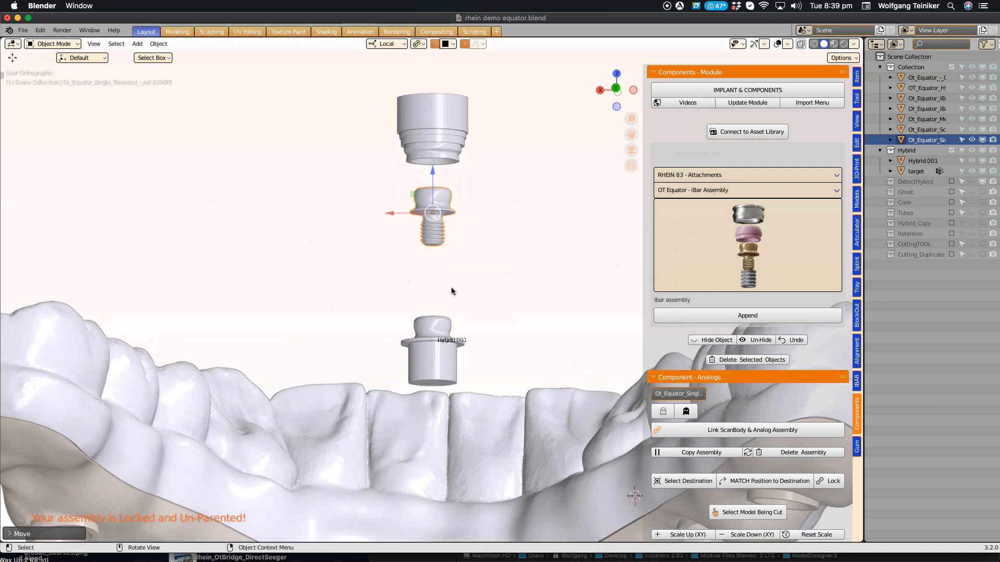
Step: Raise the iBar screw thread hole component to just beneath the single threaded OT Equator
left_click(437, 327)
left_click_drag(435, 319, 444, 235)
mouse_move(465, 279)
middle_mouse_down()
mouse_move(472, 305)
mouse_move(471, 286)
middle_mouse_up()
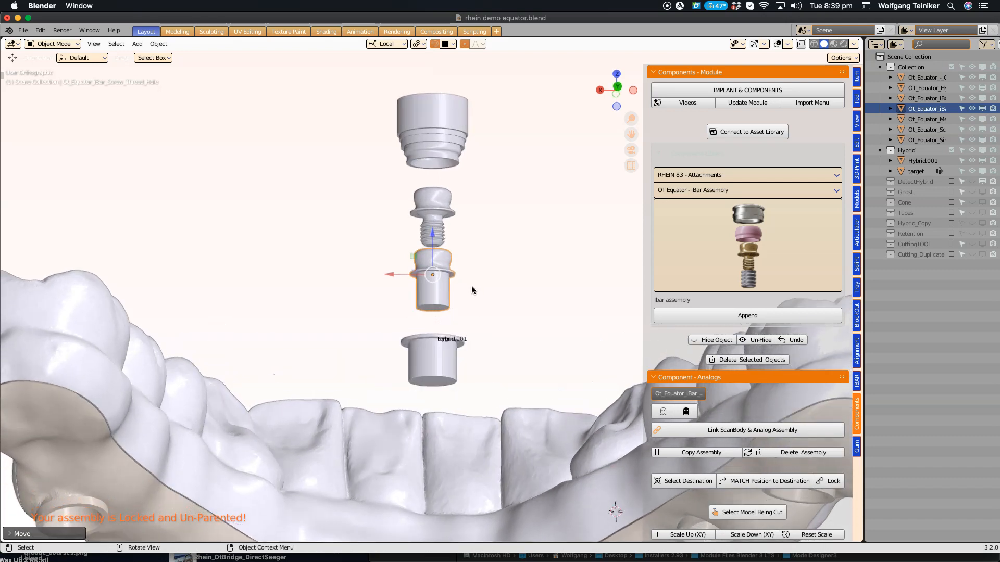
scroll(433, 281, "up", 2)
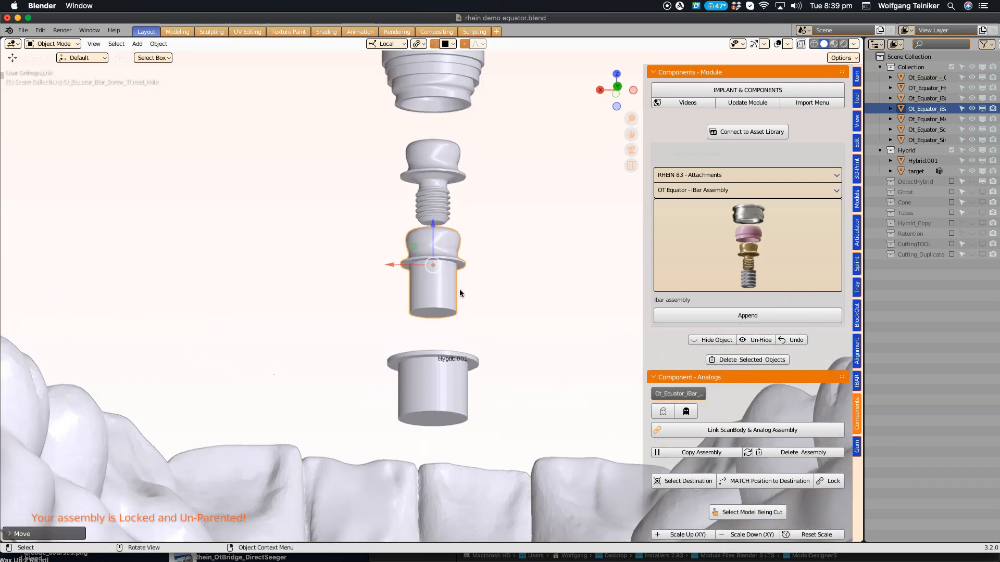
Step: Lower the iBar levelling plate and raise the screw thread into the screw thread hole component
left_click(435, 373)
left_click_drag(435, 318, 433, 457)
left_click(445, 376)
middle_click_drag(454, 376, 442, 353)
left_click_drag(435, 325, 442, 232)
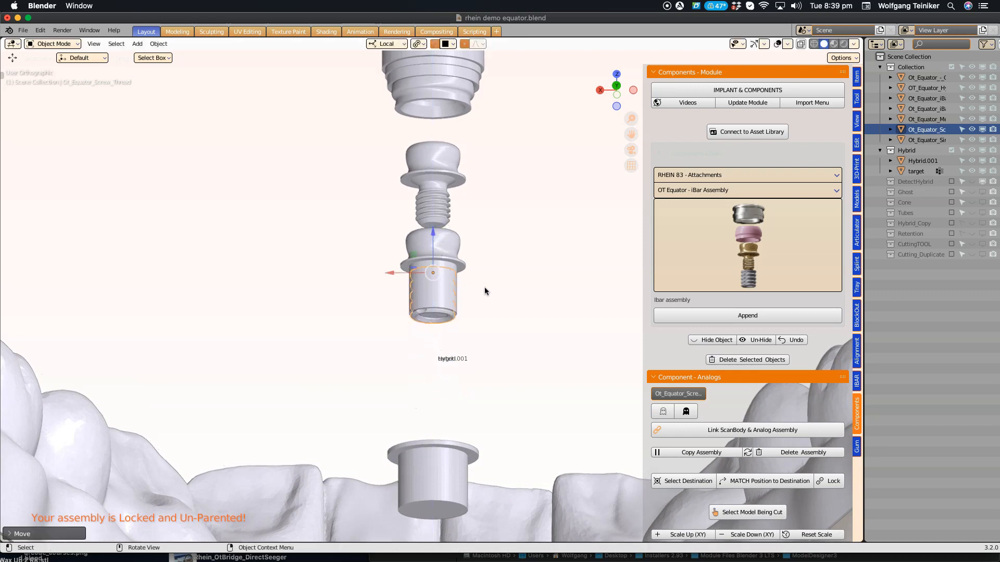
Step: Raise the iBar levelling plate to sit just below the screw thread component
left_click(433, 454)
middle_click_drag(488, 415, 486, 434)
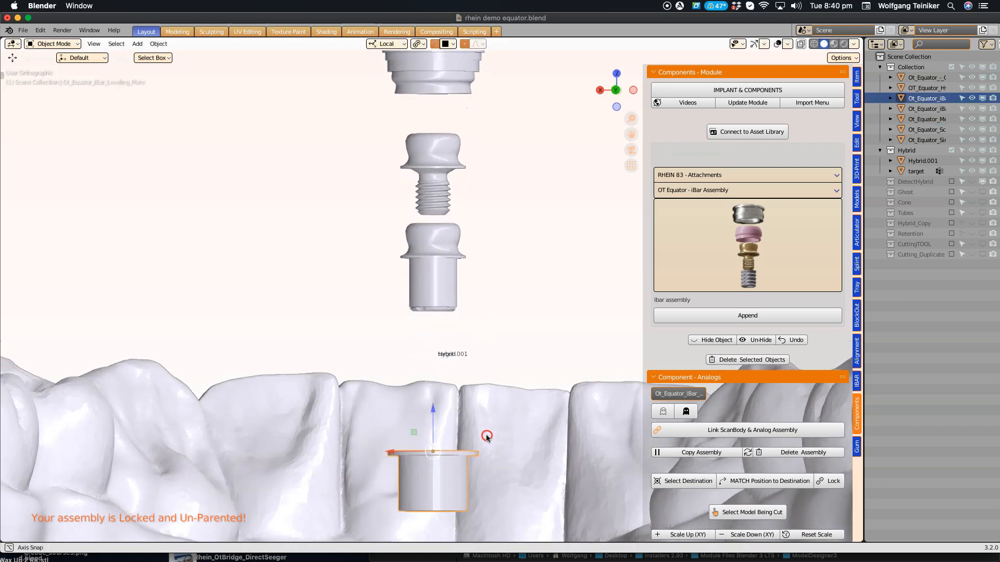
left_click_drag(438, 419, 441, 293)
middle_click_drag(471, 333, 468, 353)
scroll(467, 352, "up", 4)
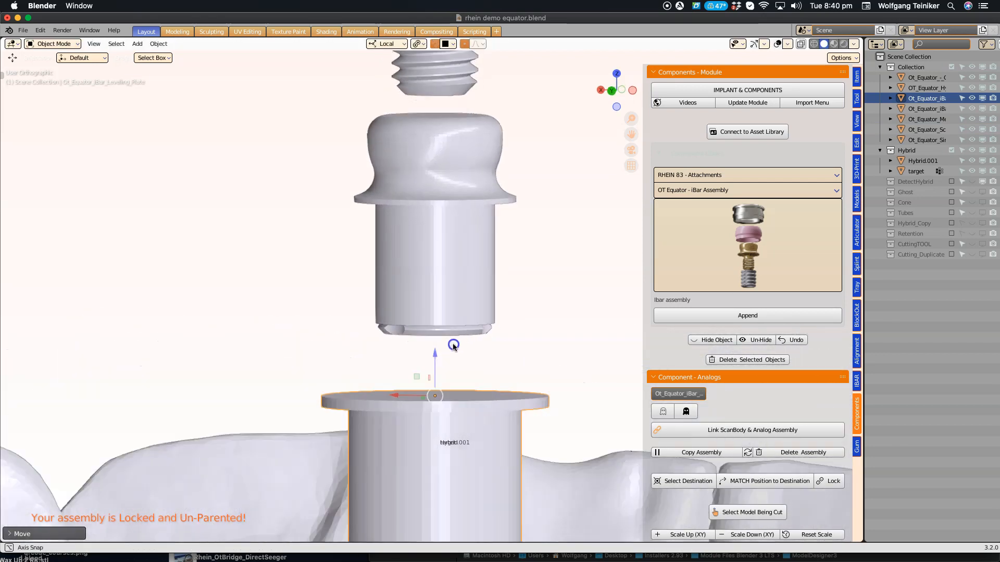
middle_click_drag(482, 393, 415, 315, "shift")
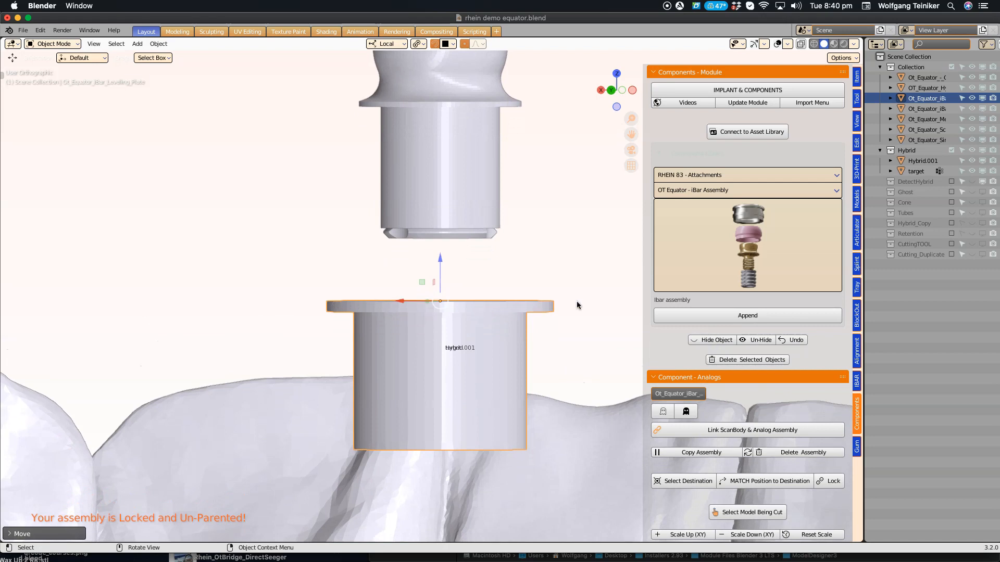
Step: Examine the exploded attachment parts from the levelling plate up to the housing cutting tool
scroll(577, 305, "down", 4)
mouse_move(433, 320)
middle_mouse_down()
mouse_move(431, 295)
mouse_move(450, 314)
middle_mouse_up()
scroll(451, 311, "up", 4)
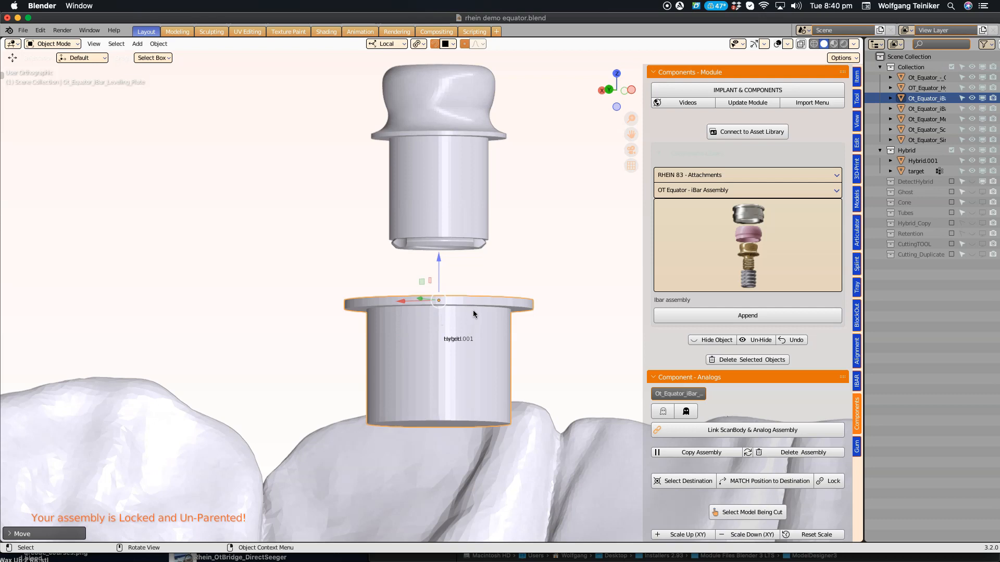
scroll(472, 310, "down", 2)
mouse_move(477, 315)
middle_mouse_down()
mouse_move(485, 322)
mouse_move(479, 308)
middle_mouse_up()
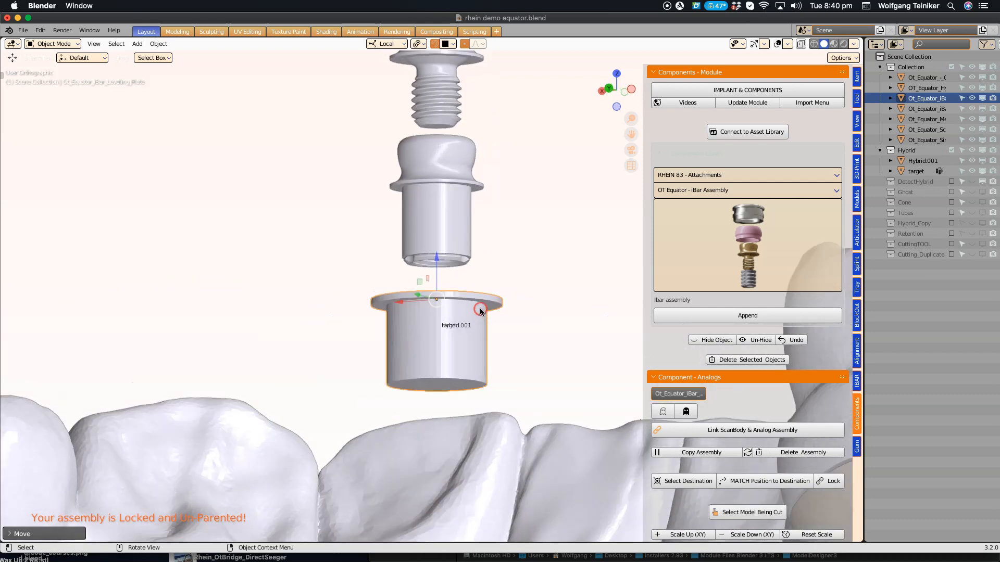
scroll(479, 292, "down", 2)
middle_click_drag(471, 146, 487, 270, "shift")
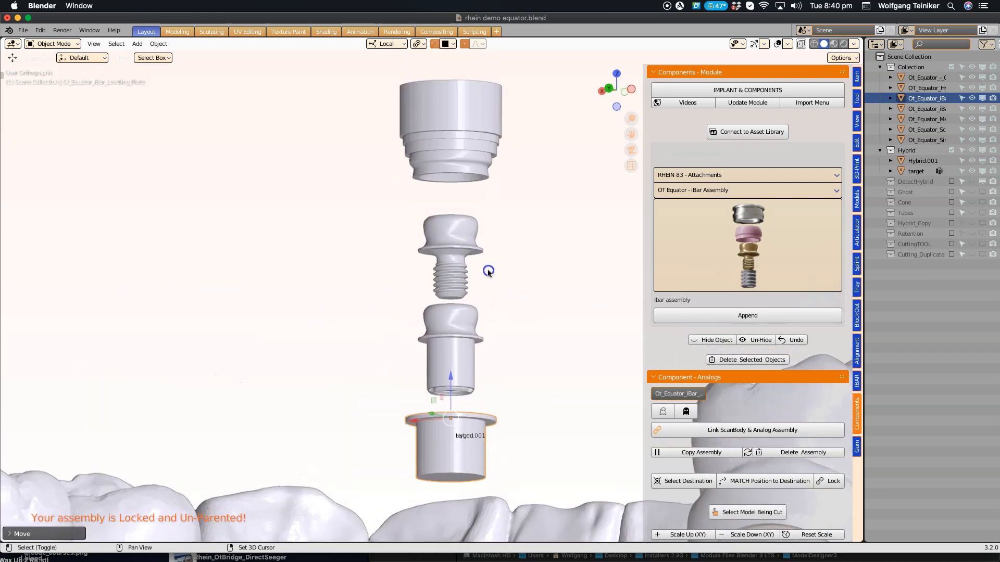
left_click(458, 329)
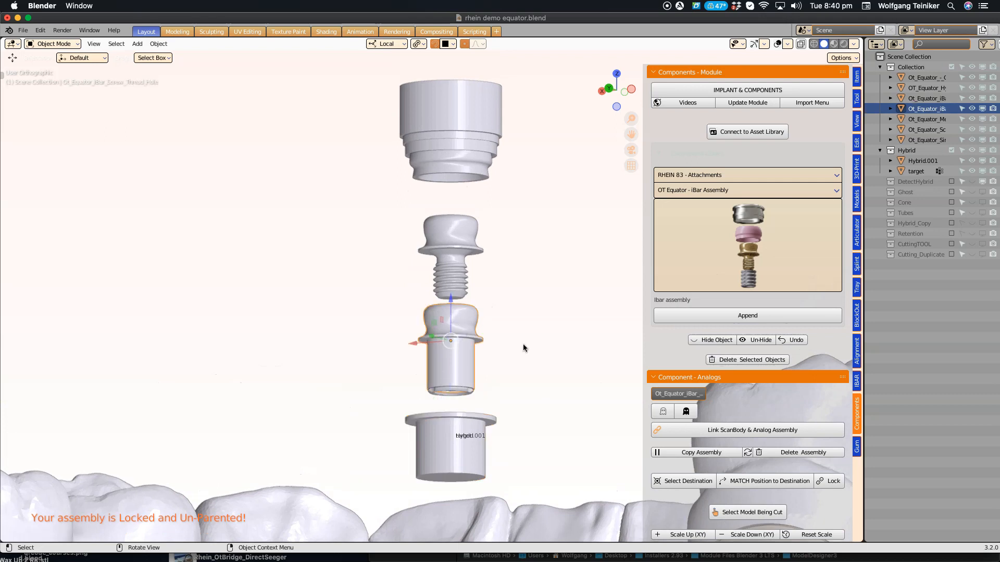
Step: Undo all component moves so the exploded parts are back together as one assembly
key("ctrl+z")
key("ctrl+z")
key("ctrl+z")
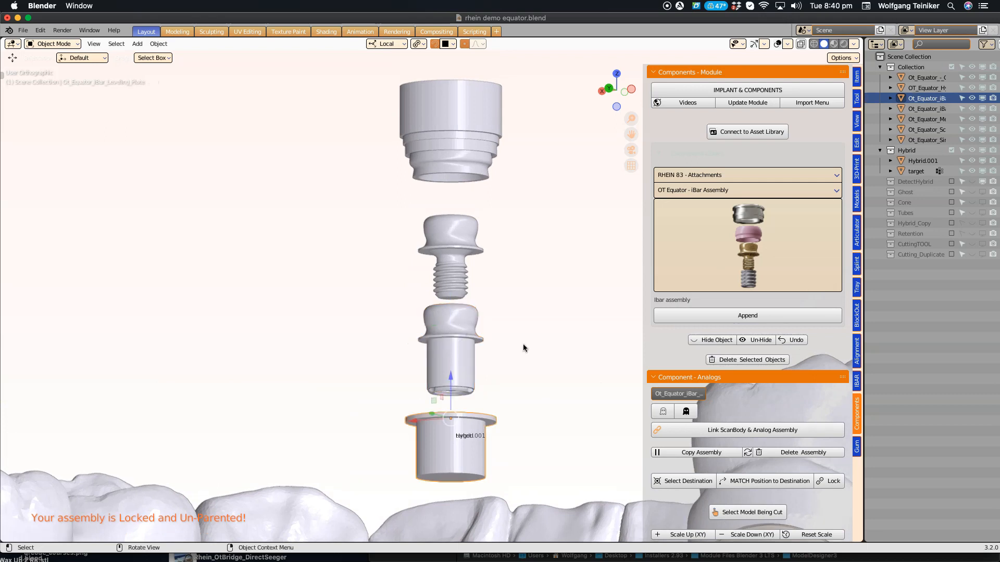
key("ctrl+z")
key("ctrl+z")
key("ctrl+z")
key("ctrl+z")
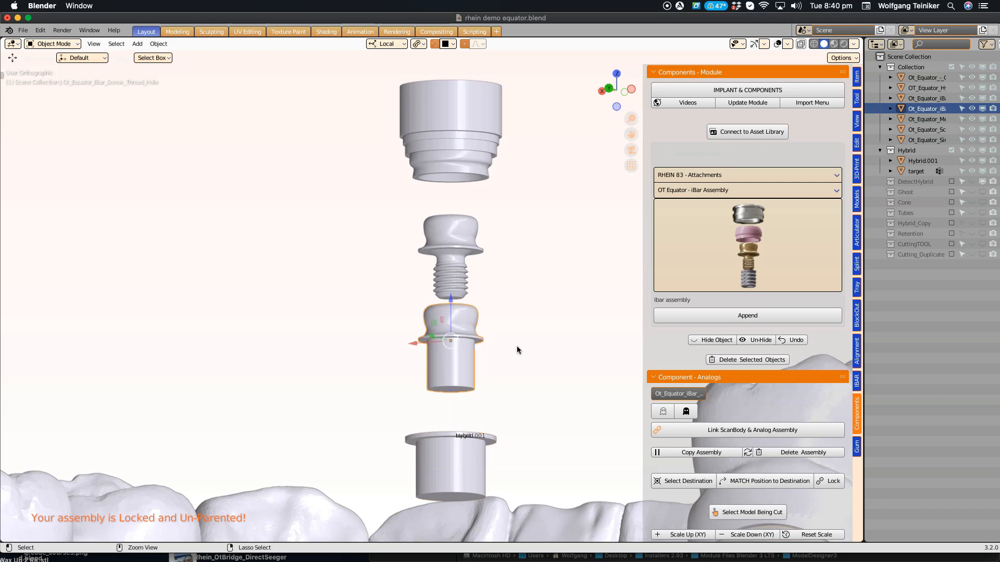
key("ctrl+z")
key("ctrl+z")
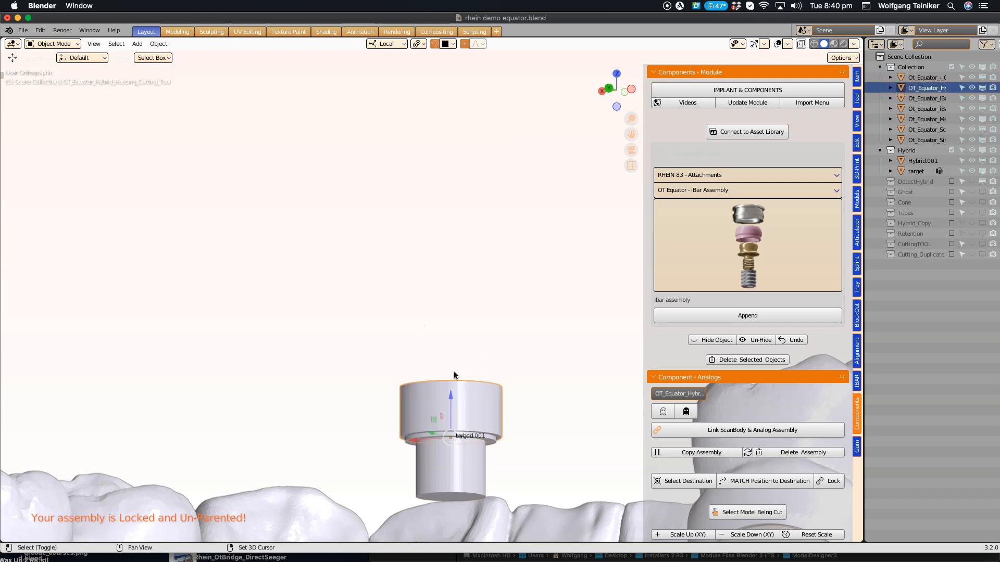
Step: Link all appended components as an analog assembly with the hybrid housing cutting tool as the parent
middle_click_drag(455, 373, 455, 224, "shift")
middle_click_drag(313, 221, 261, 247)
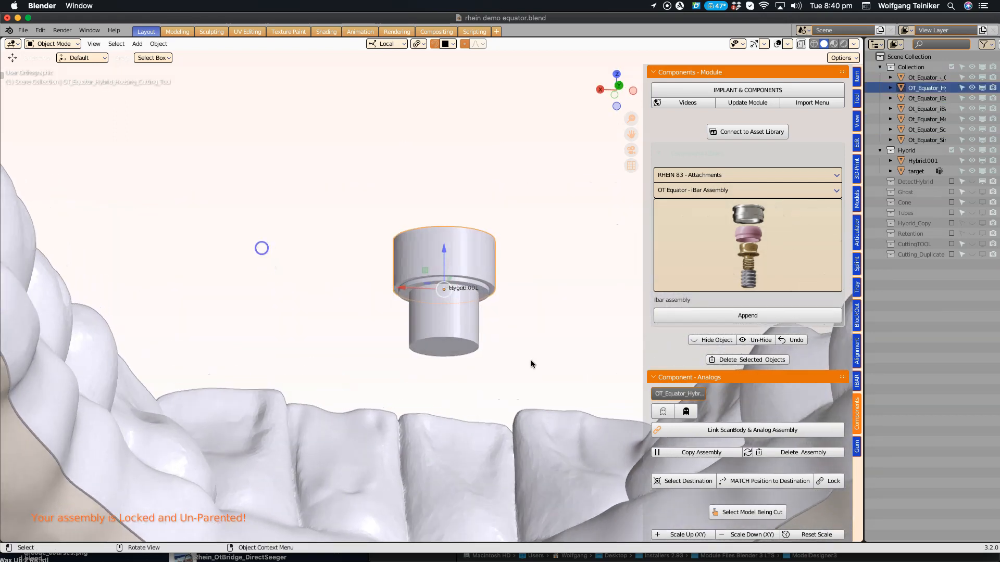
scroll(731, 382, "down", 4)
scroll(734, 384, "down", 2)
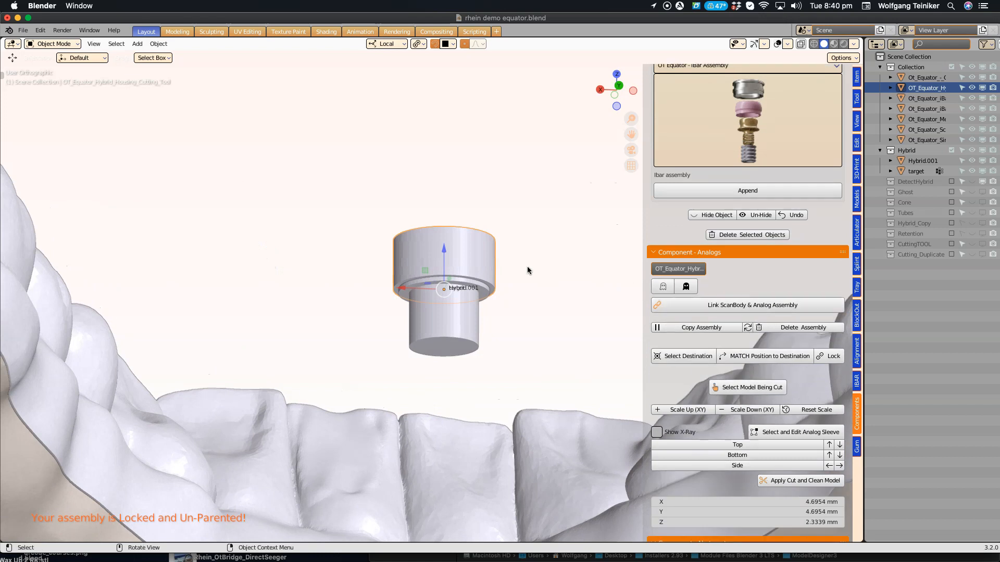
left_click(662, 288)
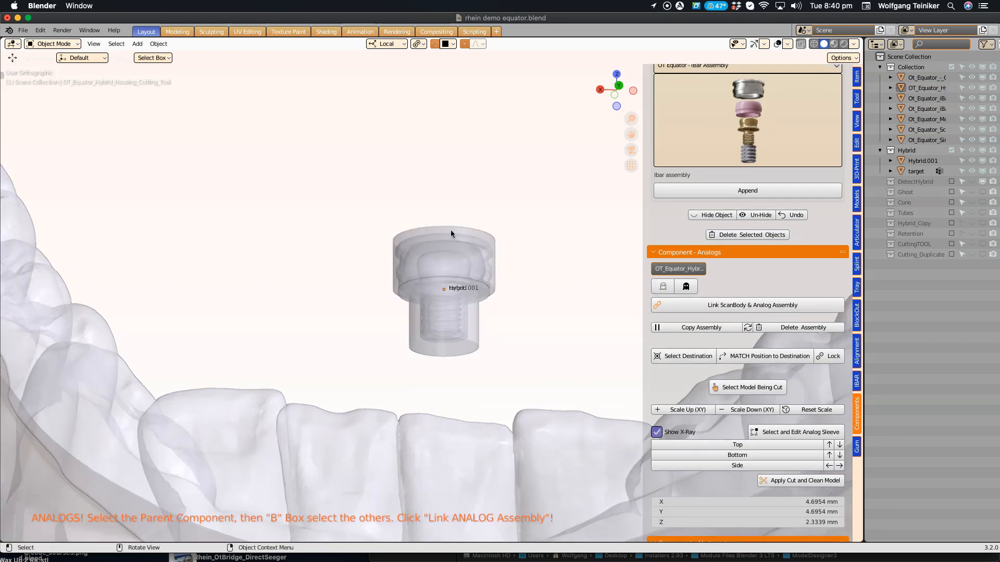
left_click(450, 230)
key("b")
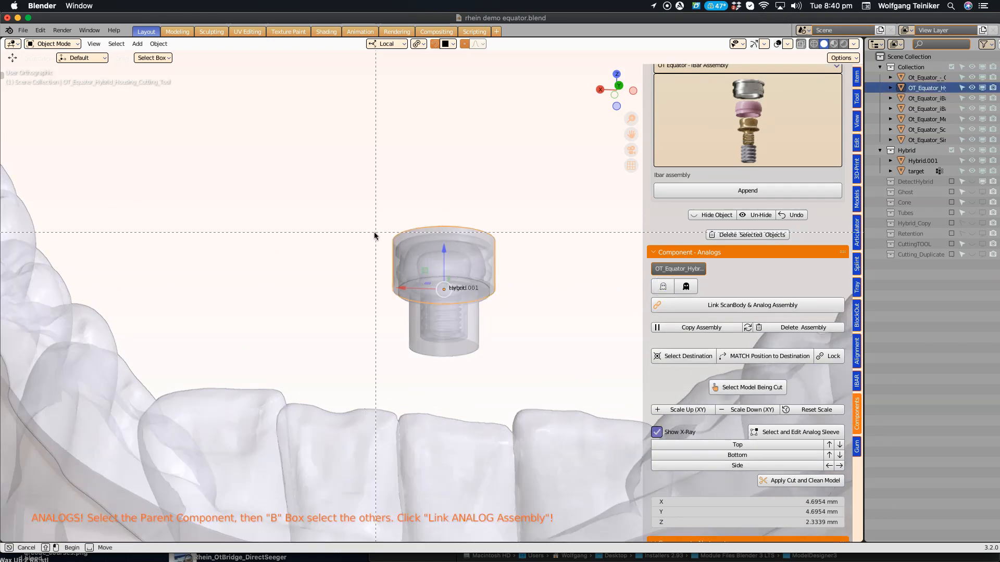
left_click_drag(521, 353, 523, 363)
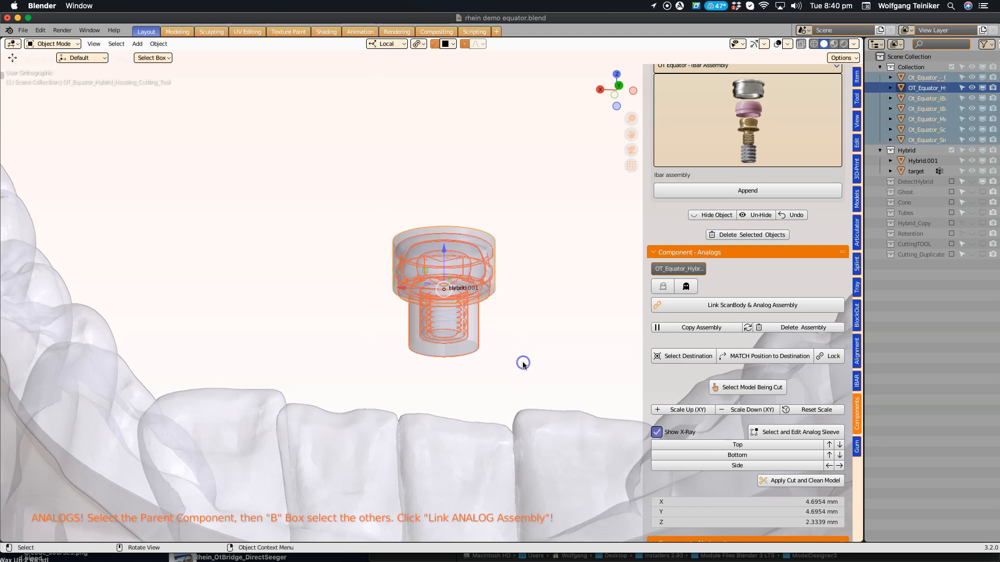
left_click(711, 305)
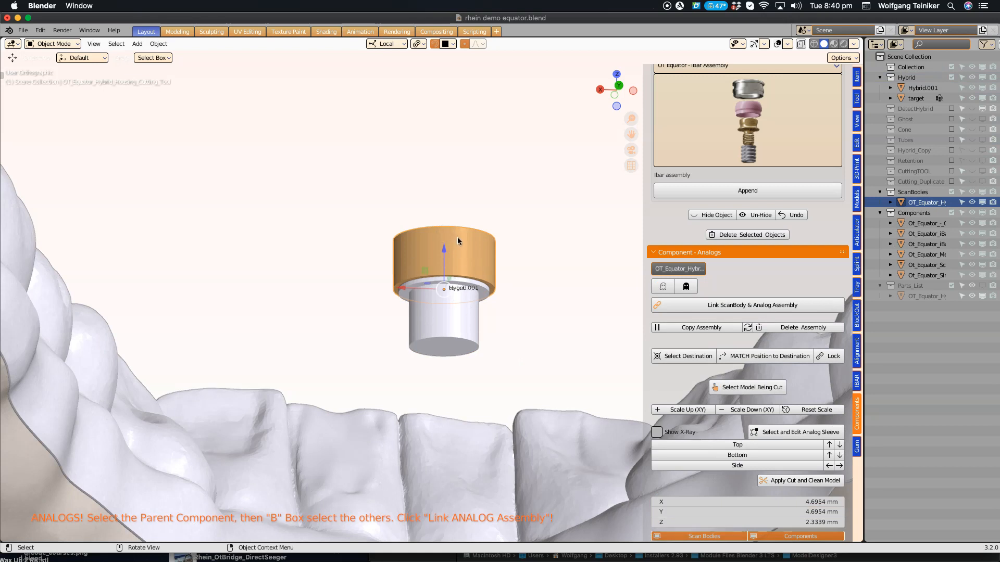
Step: Move the linked assembly aside above the arch and make a copy of it
key("g")
left_click(367, 174)
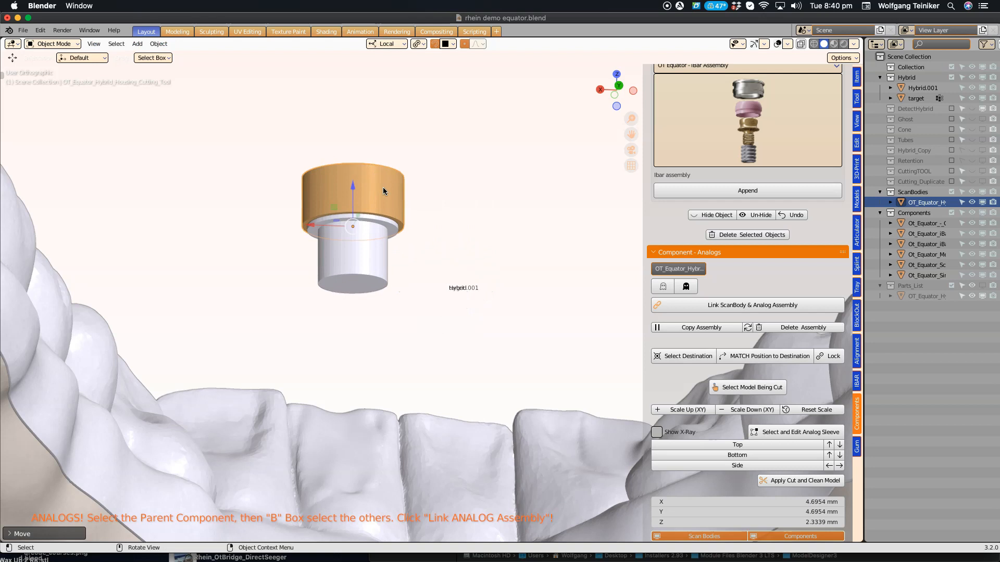
left_click(712, 329)
Step: From a see-through top view, move the original attachment assembly over the left side of the arch, between two screw holes
scroll(444, 286, "down", 5)
middle_click_drag(443, 286, 218, 384)
key("grave")
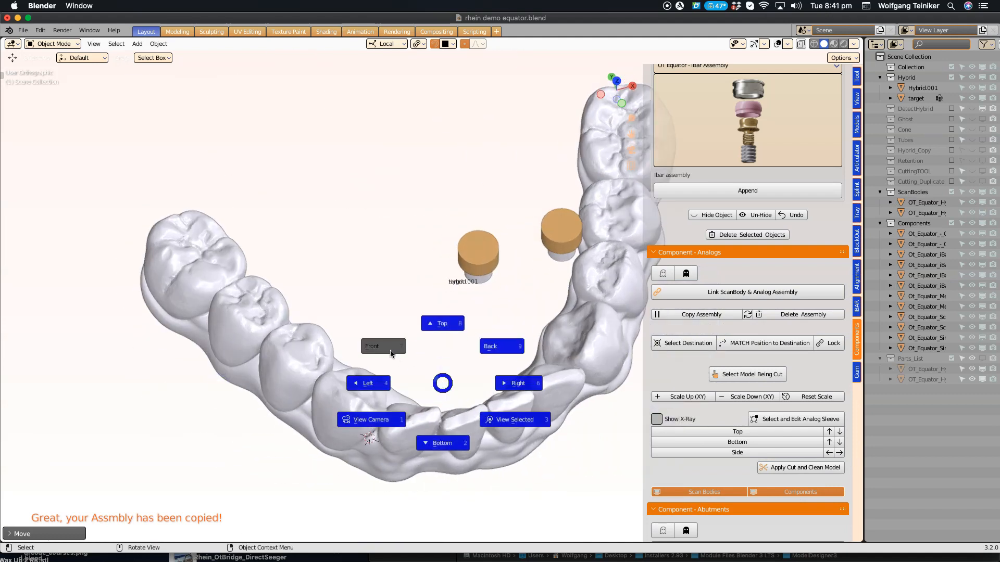
left_click(440, 327)
middle_click_drag(477, 357, 371, 325, "shift")
left_click(391, 251)
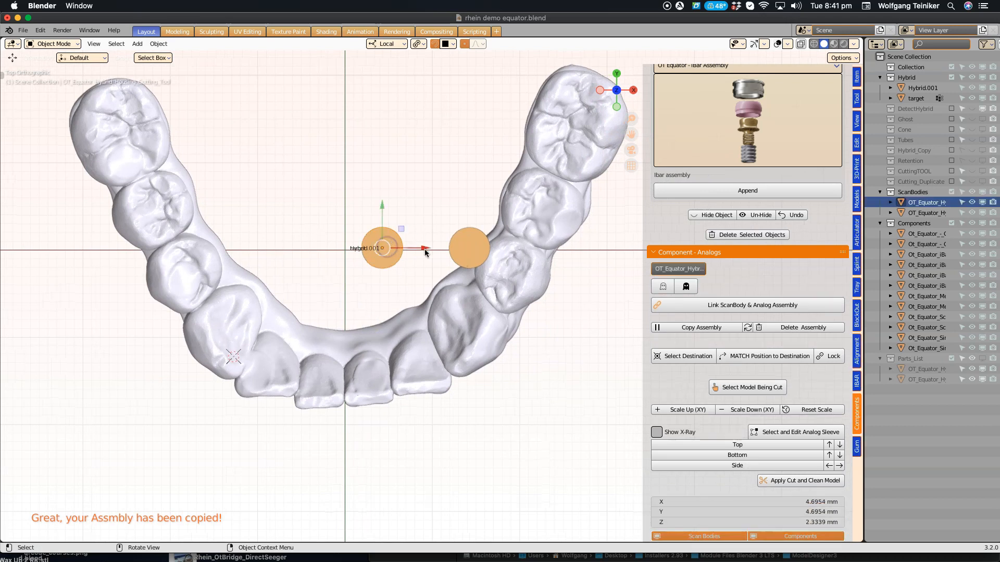
left_click(802, 44)
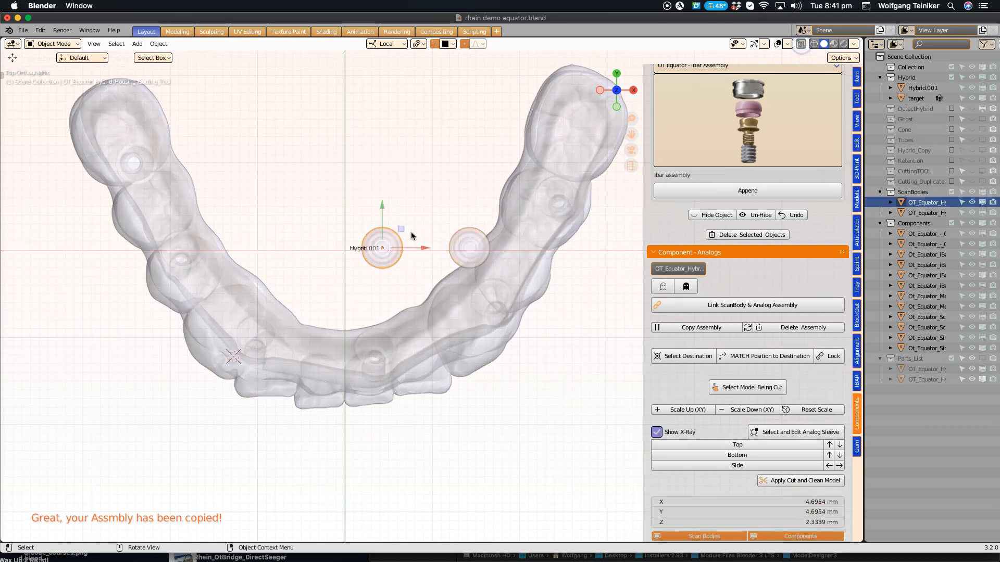
key("g")
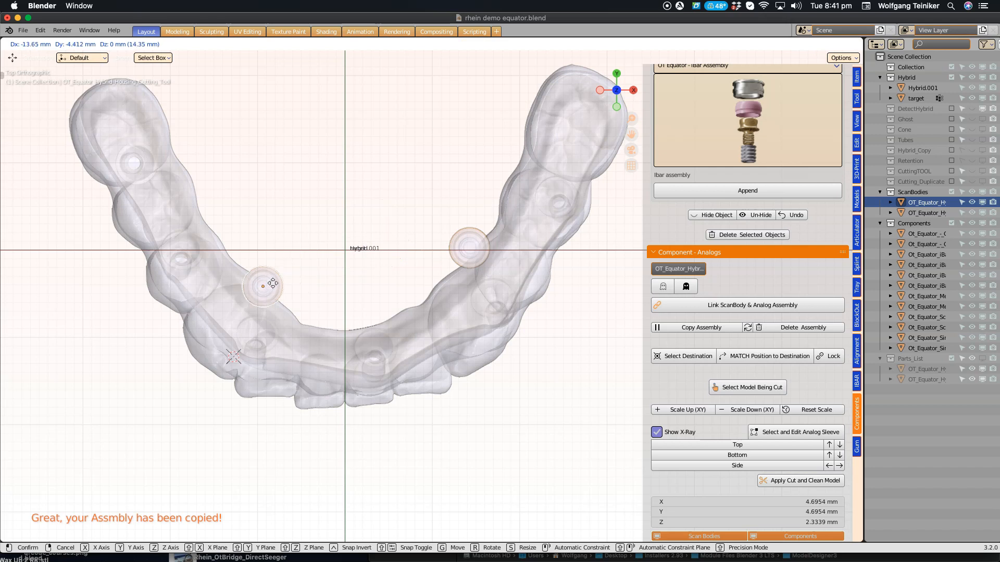
left_click(252, 316)
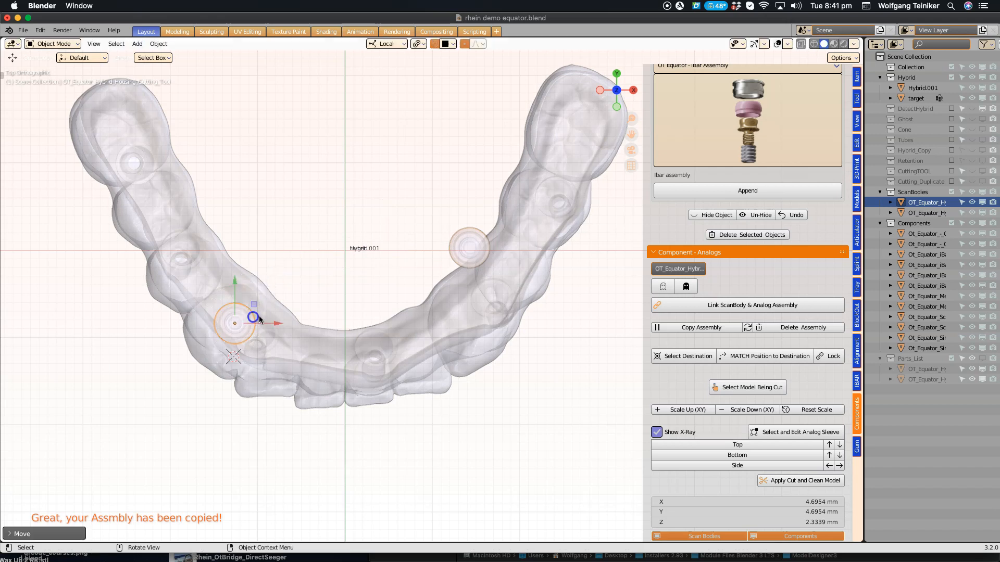
Step: Move the copied assembly over the opposite, right side of the arch, just behind the front screw hole
left_click(468, 239)
key("g")
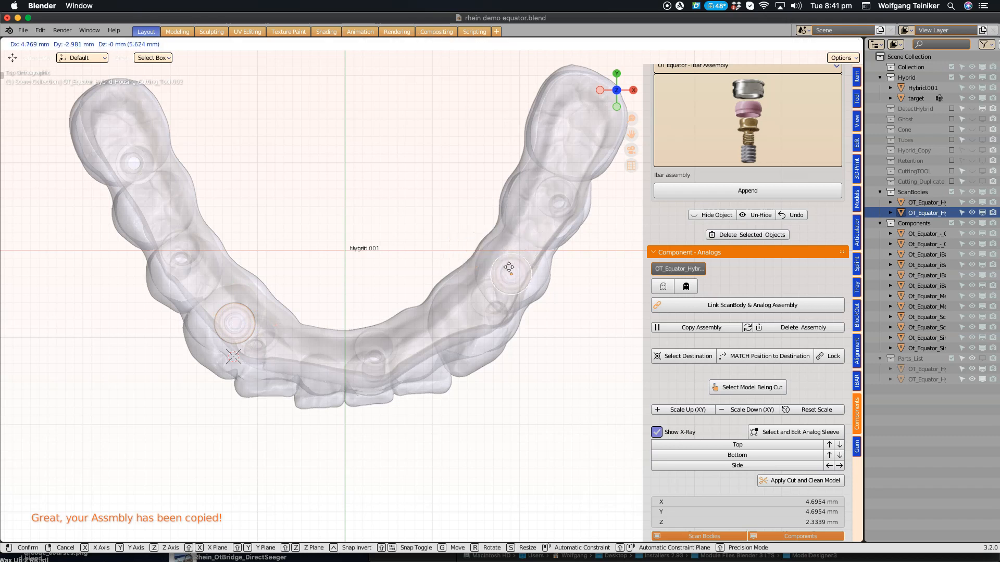
left_click(502, 273)
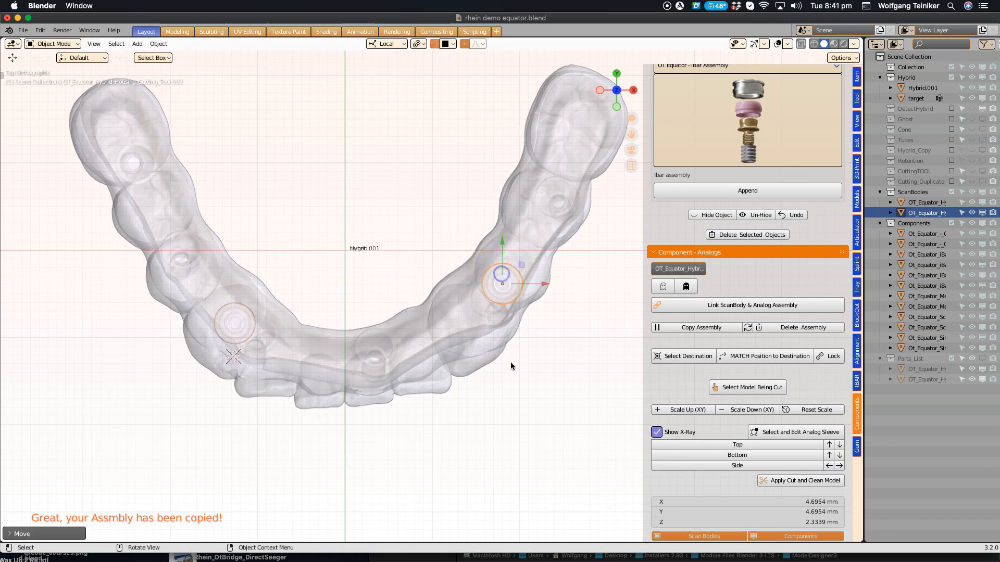
Step: In front view, hide the target teeth model and turn off X-ray display so the bar is shown solid
key("grave")
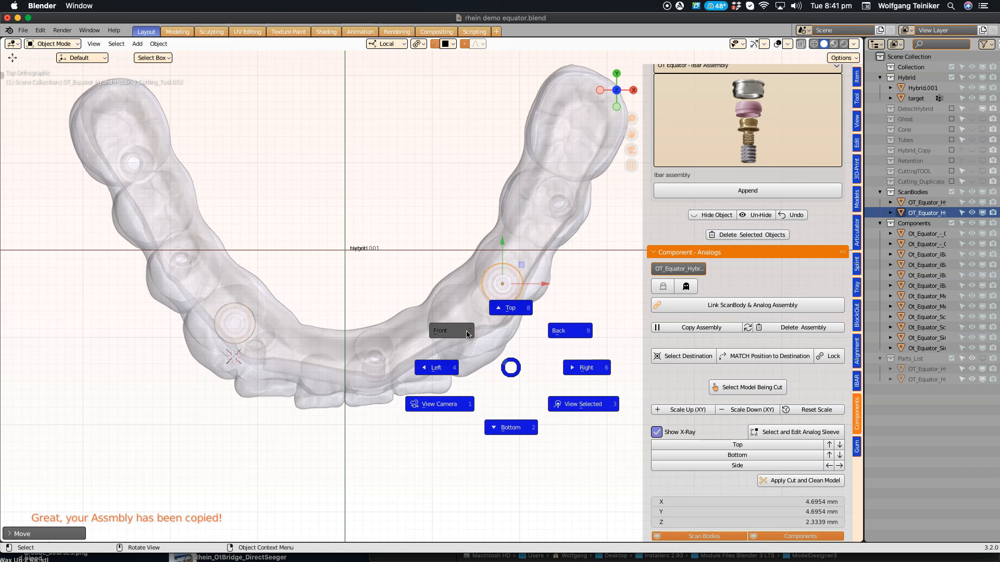
left_click(459, 333)
left_click(517, 351)
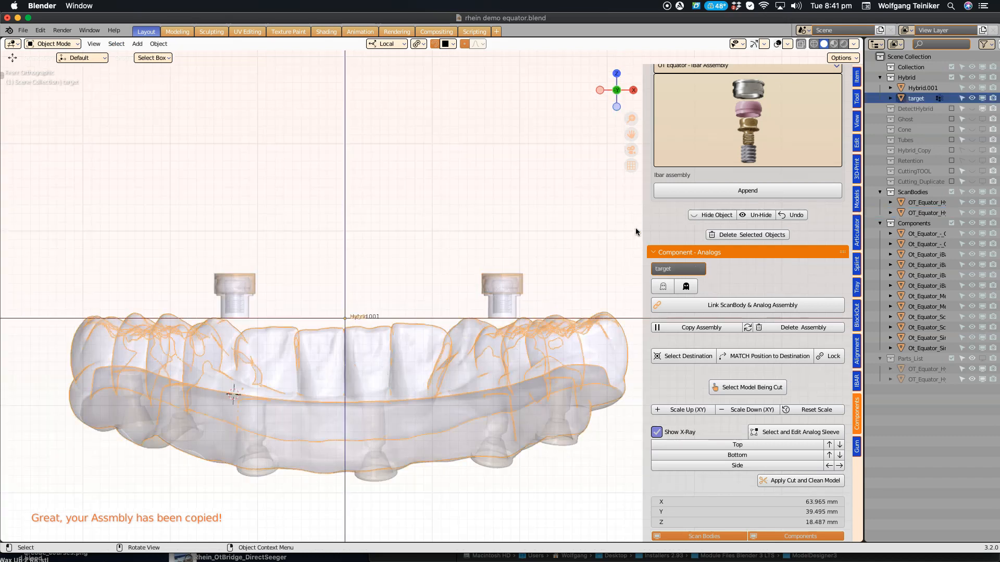
key("h")
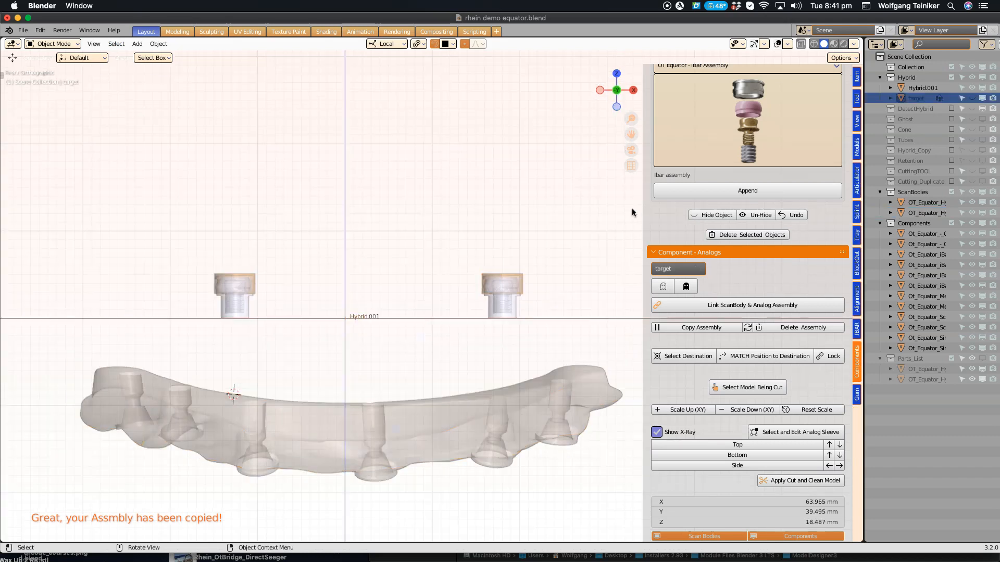
left_click(802, 44)
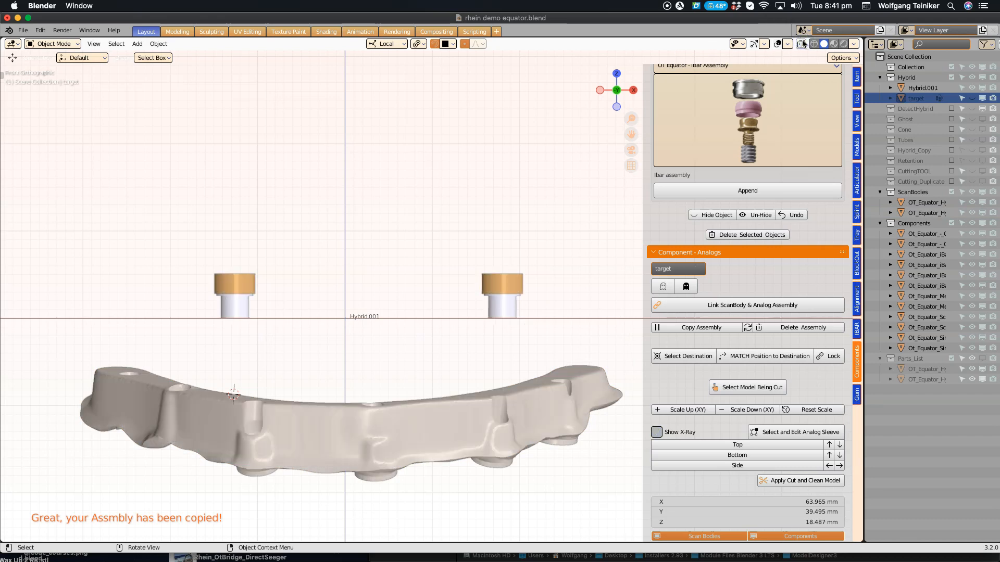
Step: Lower the right-side assembly along the Z axis until its housing rests on the bar's upper surface
left_click(499, 290)
middle_click_drag(568, 295, 576, 159, "shift")
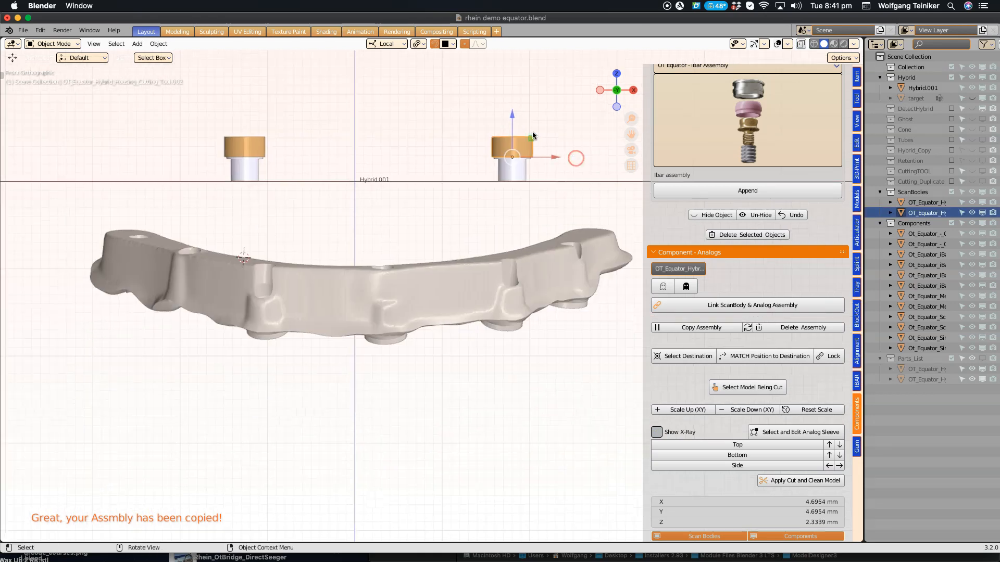
key("g")
key("z")
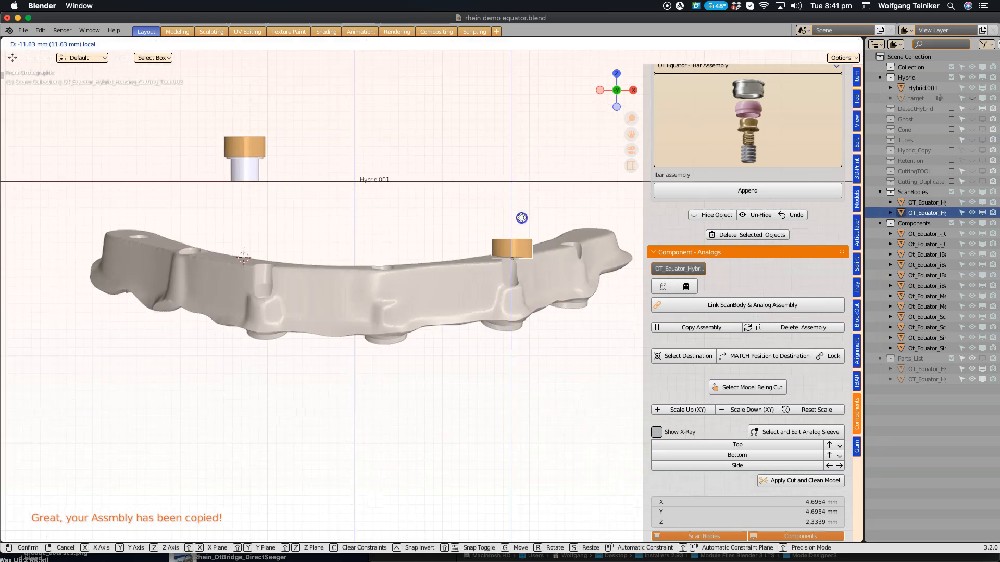
left_click(521, 217)
Step: Lower the left-side assembly along the Z axis onto the upper surface of the bar
left_click(256, 142)
key("g")
key("z")
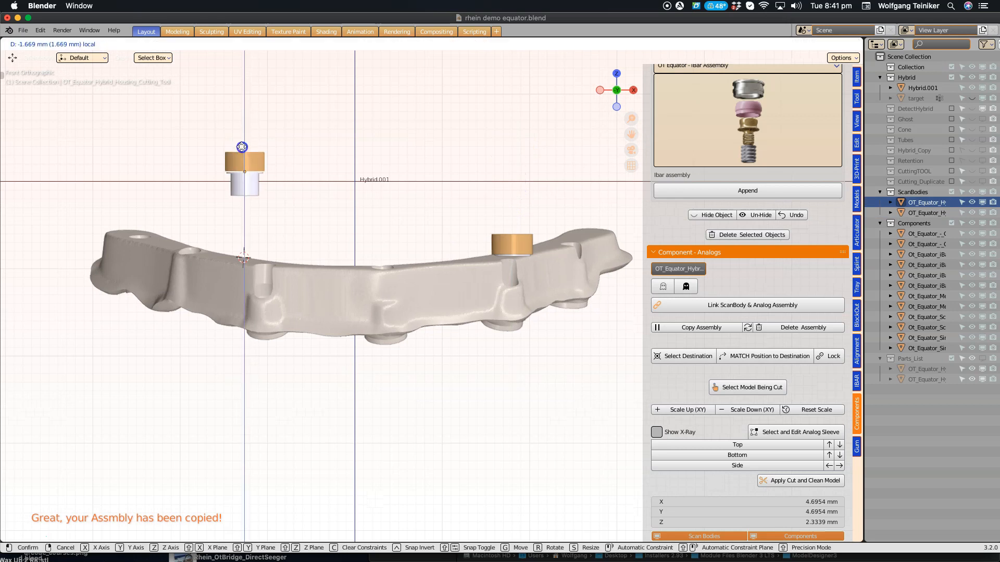
left_click(234, 223)
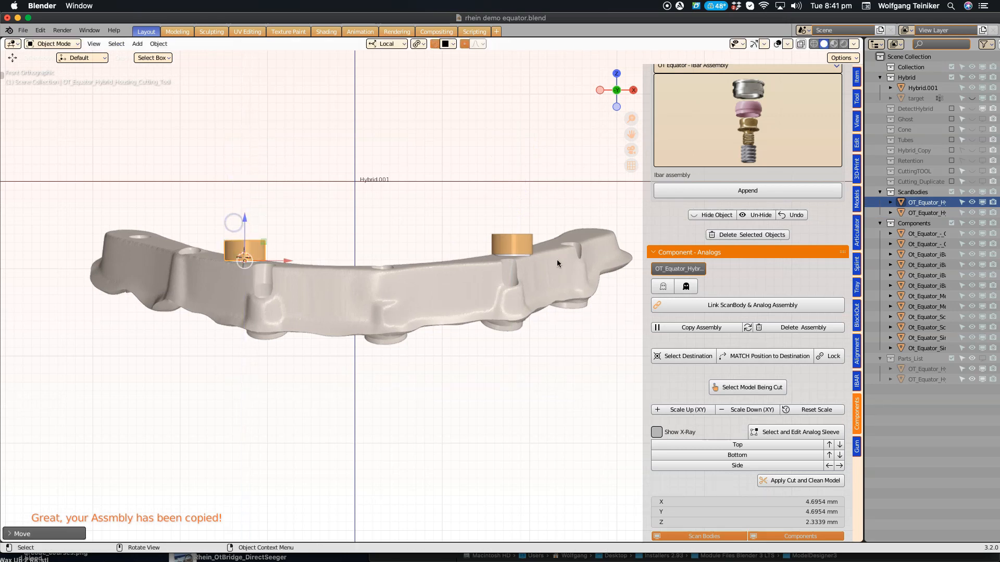
Step: Fine-position the right-side assembly in the top plane so it is centred across the width of the bar
key("grave")
left_click(553, 226)
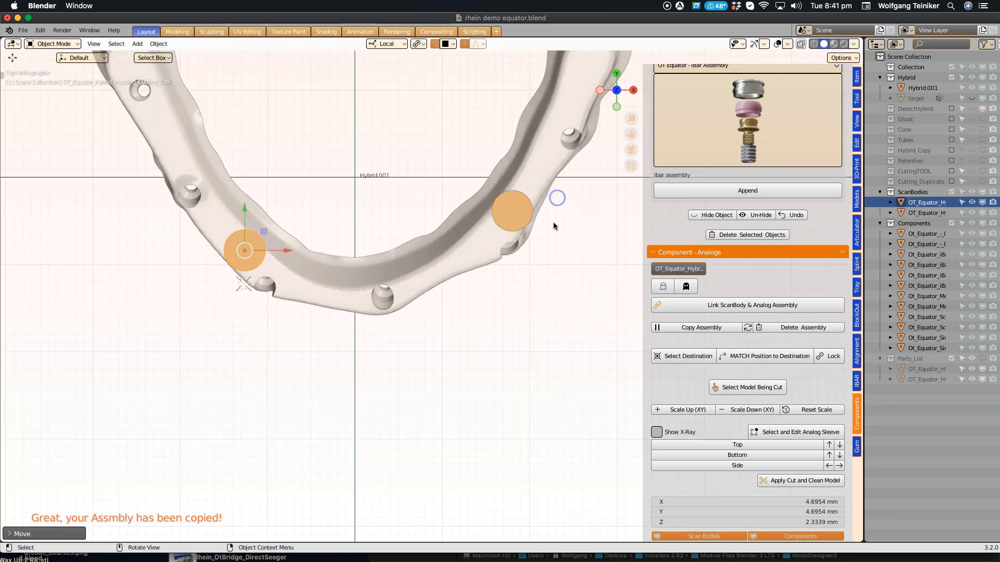
left_click(520, 213)
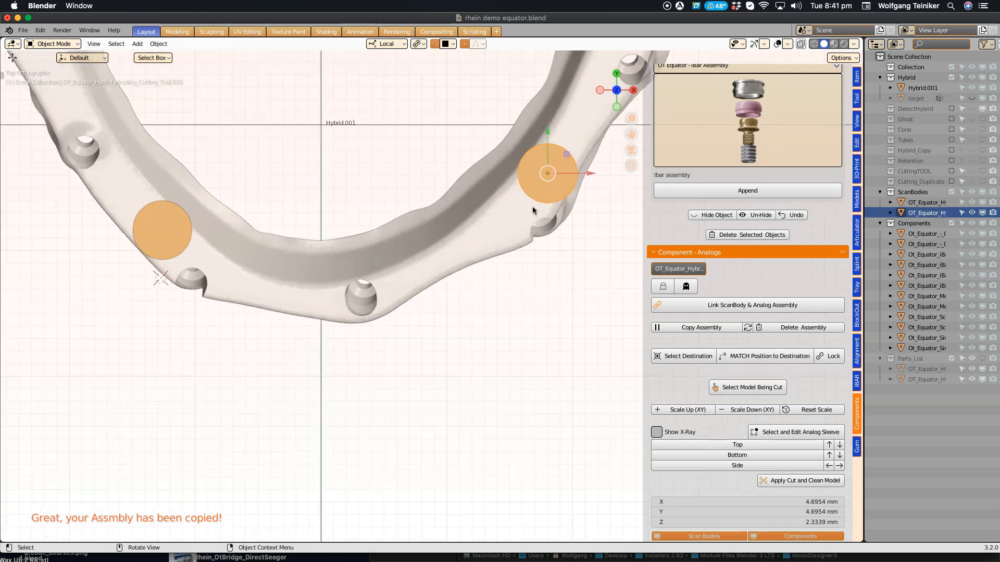
scroll(532, 207, "up", 3)
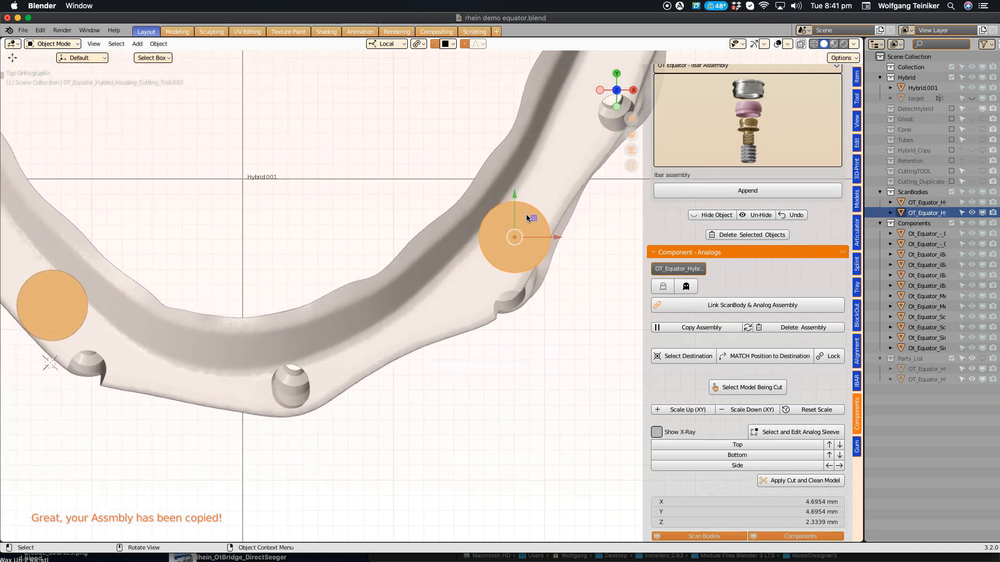
left_click_drag(528, 218, 522, 222)
middle_click_drag(535, 225, 535, 199)
left_click_drag(524, 216, 522, 227)
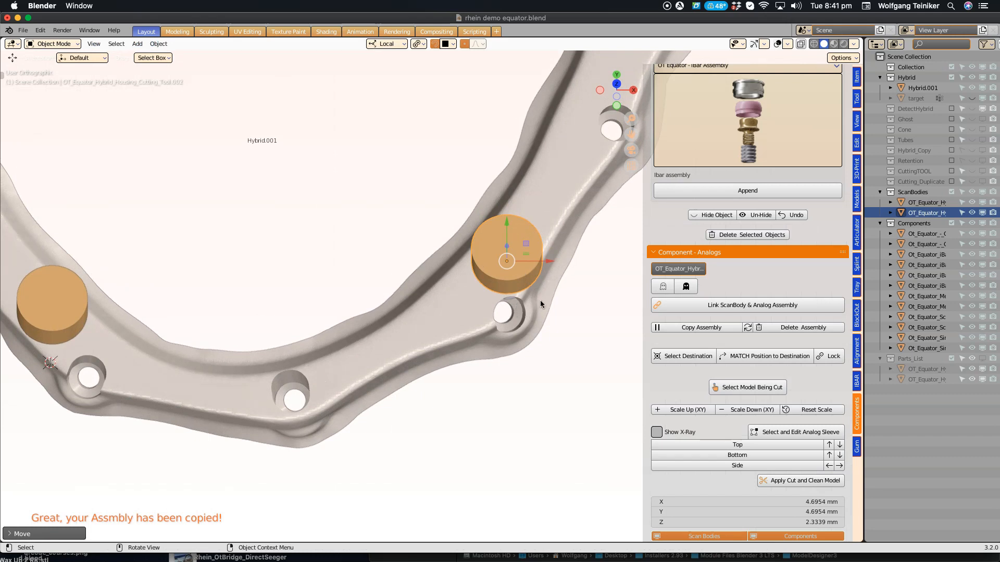
key("grave")
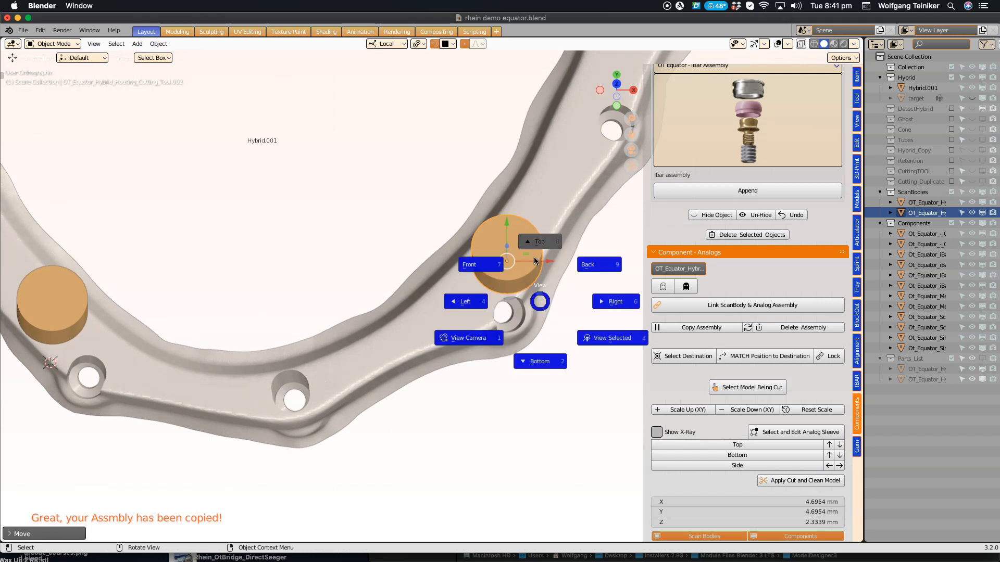
left_click(540, 242)
left_click_drag(528, 241, 531, 233)
Step: Tilt the right-side assembly from two viewing directions to follow the slope of the bar's upper surface
middle_click_drag(580, 321, 521, 216)
scroll(530, 241, "up", 4)
middle_click_drag(532, 255, 426, 285)
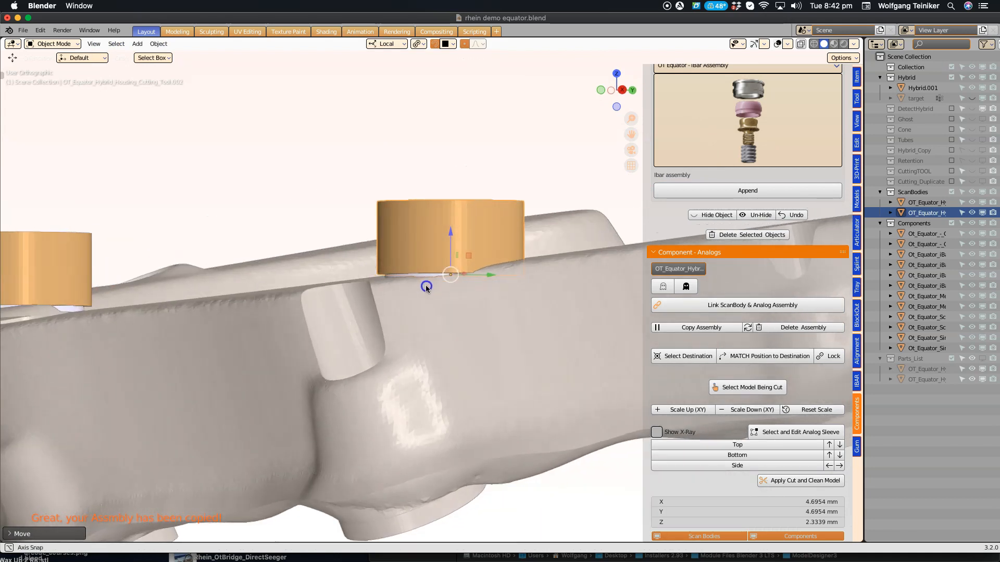
key("r")
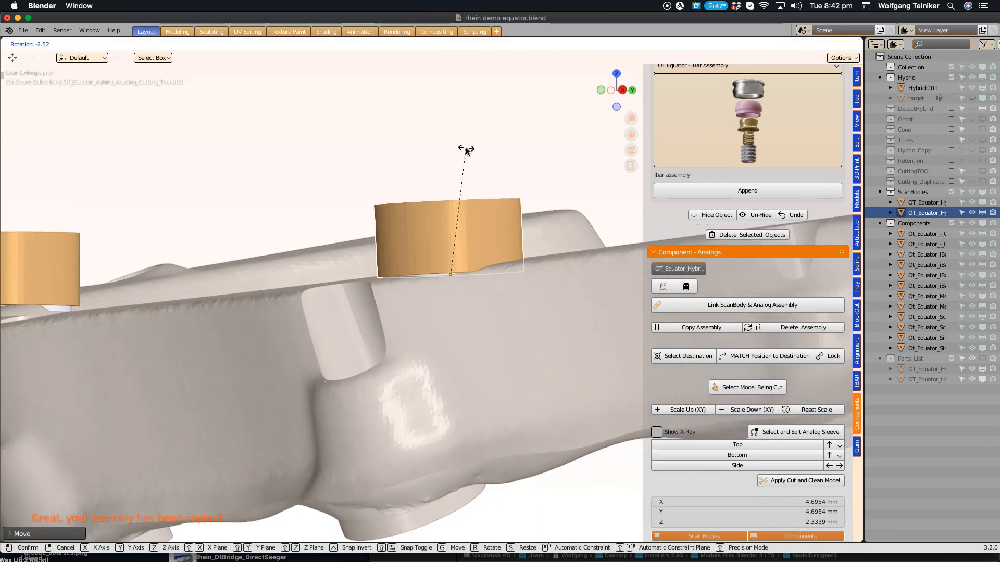
left_click(462, 149)
middle_click_drag(498, 186, 453, 160)
key("r")
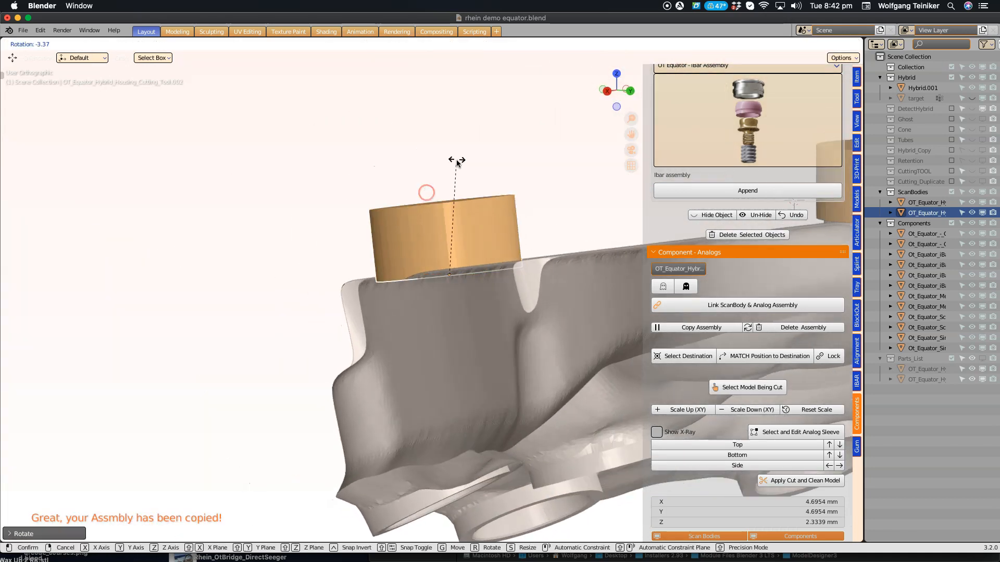
left_click(450, 159)
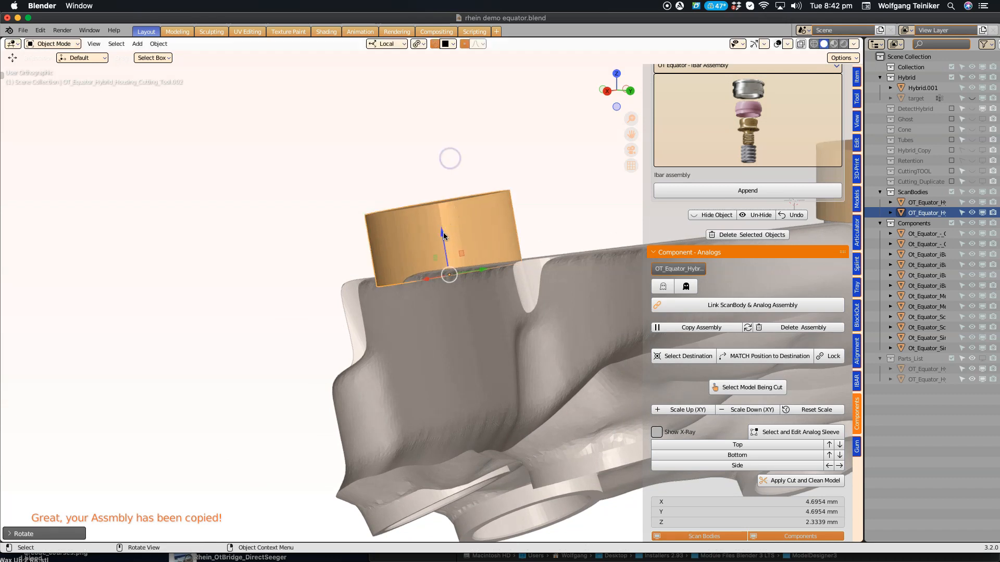
Step: Raise the right-side assembly slightly along its own Z axis and refine its tilt to seat flush on the bar
key("g")
key("z")
key("z")
left_click(457, 166)
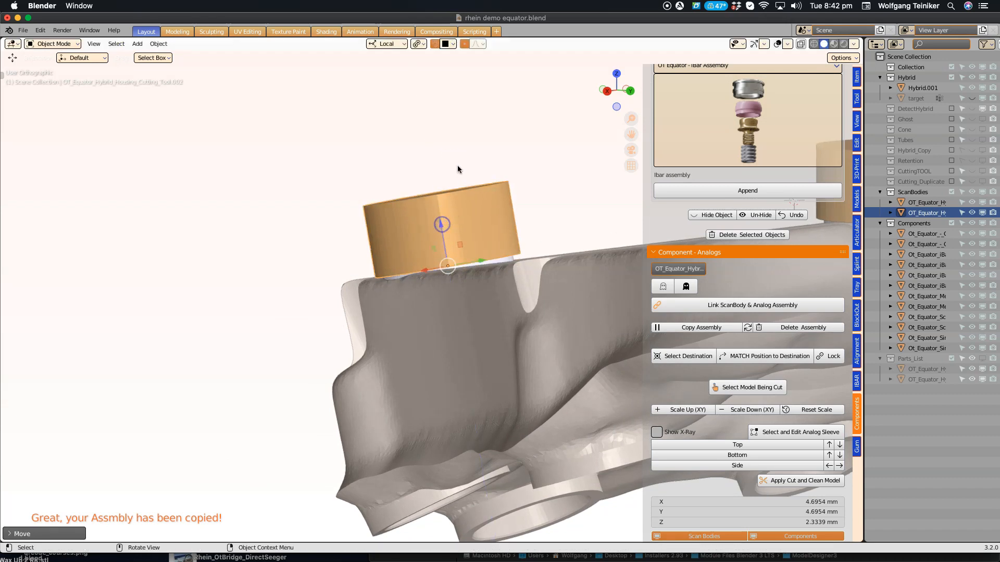
key("r")
left_click(461, 153)
middle_click_drag(462, 151, 511, 179)
scroll(496, 192, "up", 3)
scroll(496, 192, "up", 2)
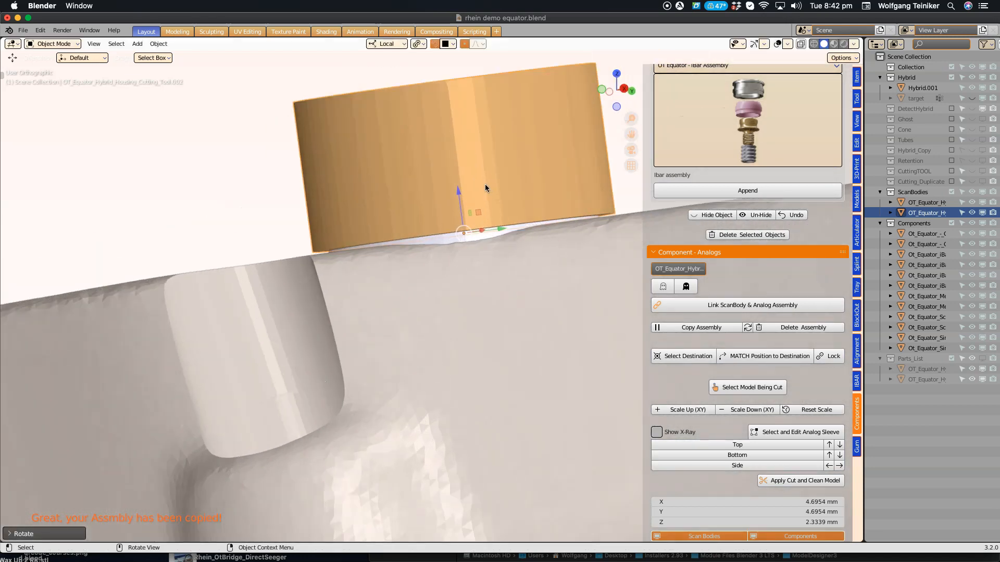
left_click_drag(458, 191, 464, 192)
middle_click_drag(441, 214, 497, 194)
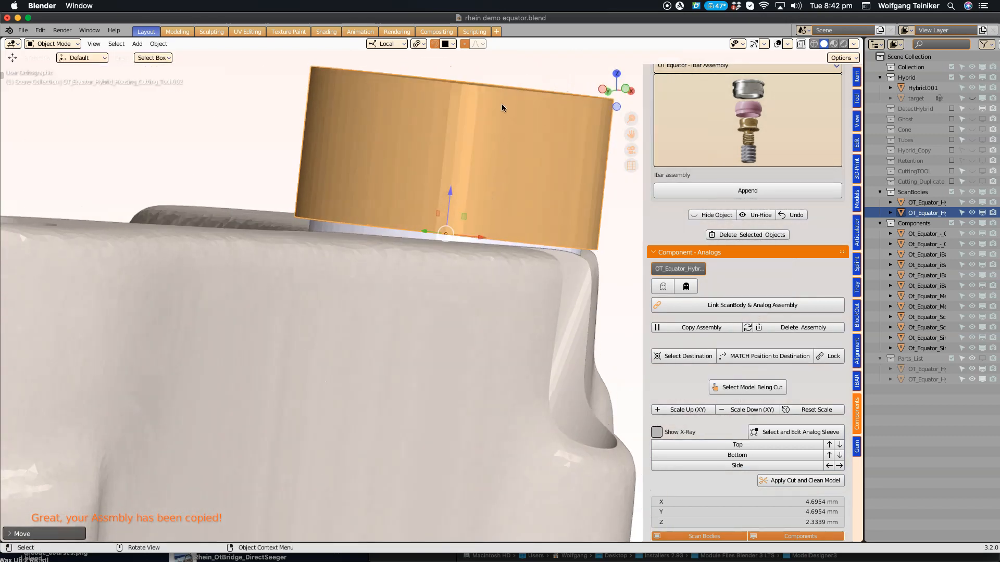
Step: Make a final tilt and height correction to the right-side assembly, and lock it in place
key("r")
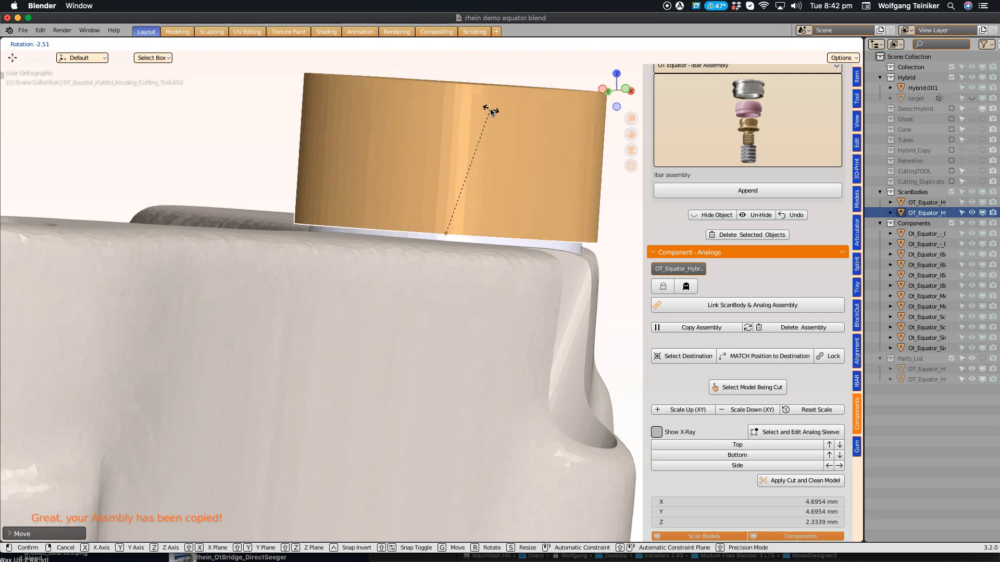
left_click(489, 108)
left_click_drag(451, 193, 455, 197)
middle_click_drag(470, 226, 589, 213)
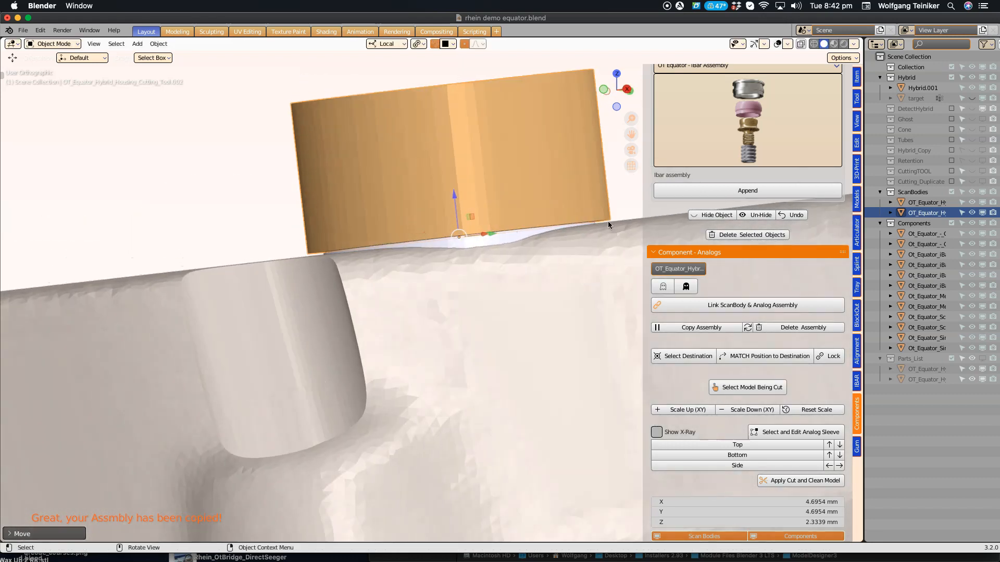
scroll(574, 230, "down", 4)
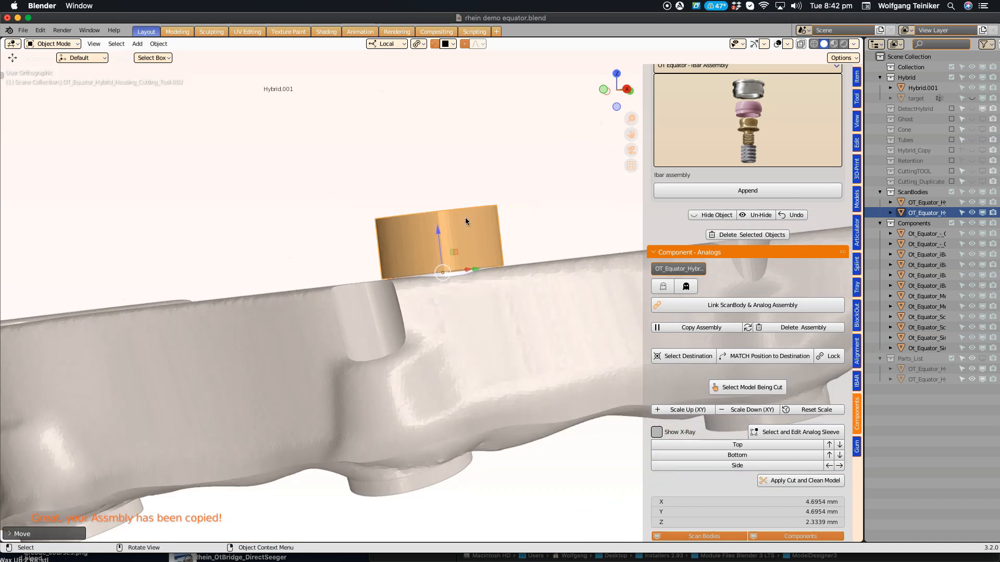
left_click(833, 357)
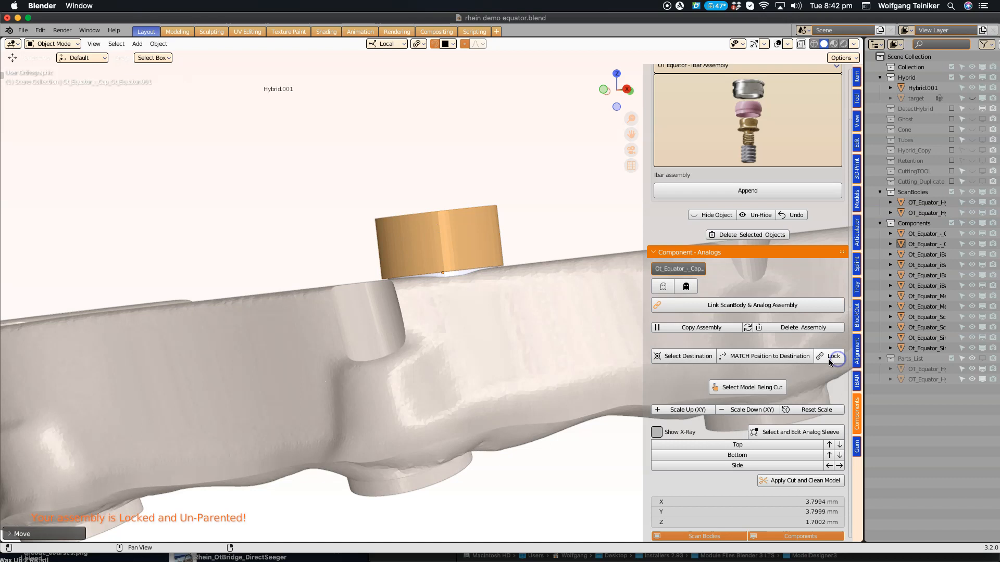
Step: Try to tilt the left-side assembly to match the slope of the bar, and undo the rotation
scroll(452, 266, "down", 3)
middle_click_drag(336, 269, 446, 320)
left_click(401, 315)
scroll(446, 311, "up", 5)
middle_click_drag(495, 293, 495, 296)
key("r")
left_click(494, 212)
middle_click_drag(494, 211, 489, 244)
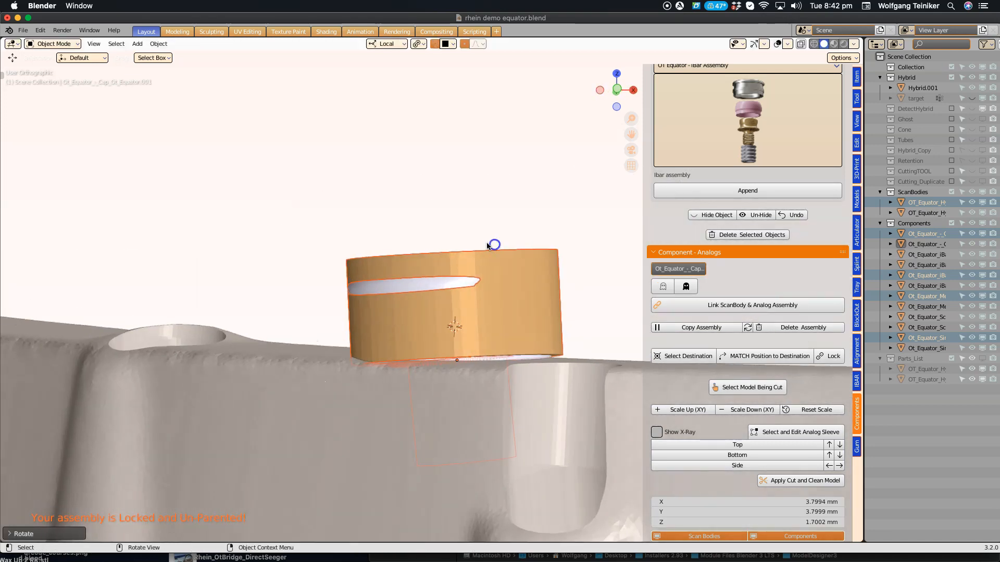
key("ctrl+z")
Step: Select the left-side housing cutting tool and tilt its assembly to follow the bar surface from several viewing directions
left_click(509, 252)
middle_click_drag(571, 235, 526, 252)
key("r")
left_click(515, 212)
key("r")
left_click(499, 218)
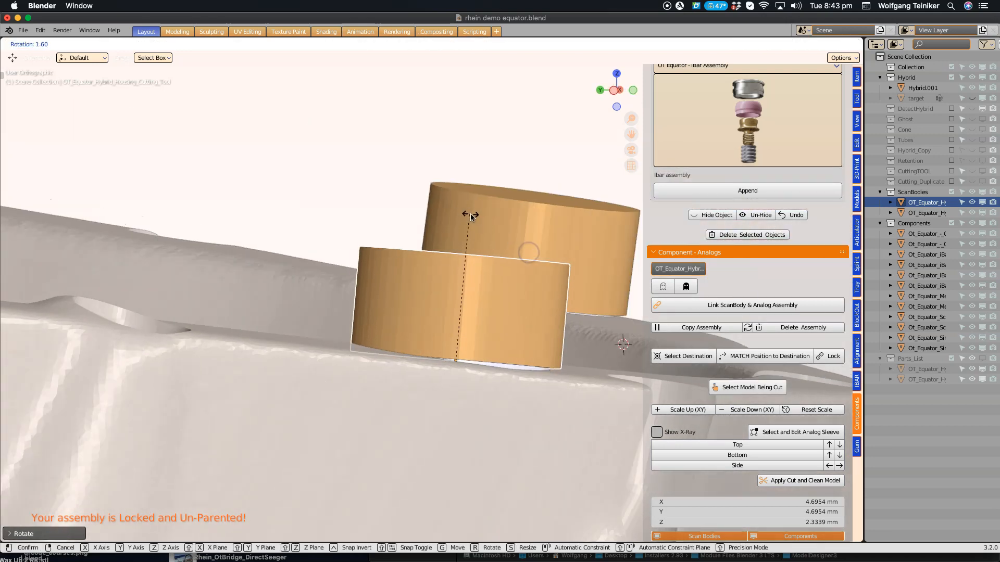
key("r")
left_click(465, 223)
Step: Raise the left-side assembly about 0.18 mm along its local Z axis to sit on the bar surface
key("g")
key("z")
key("z")
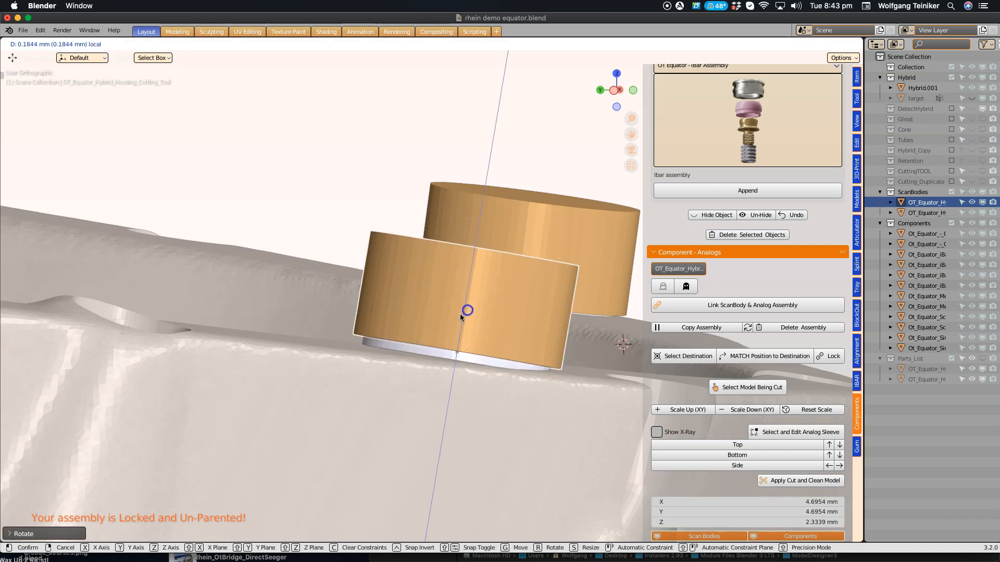
left_click(460, 314)
middle_click_drag(474, 289, 430, 277)
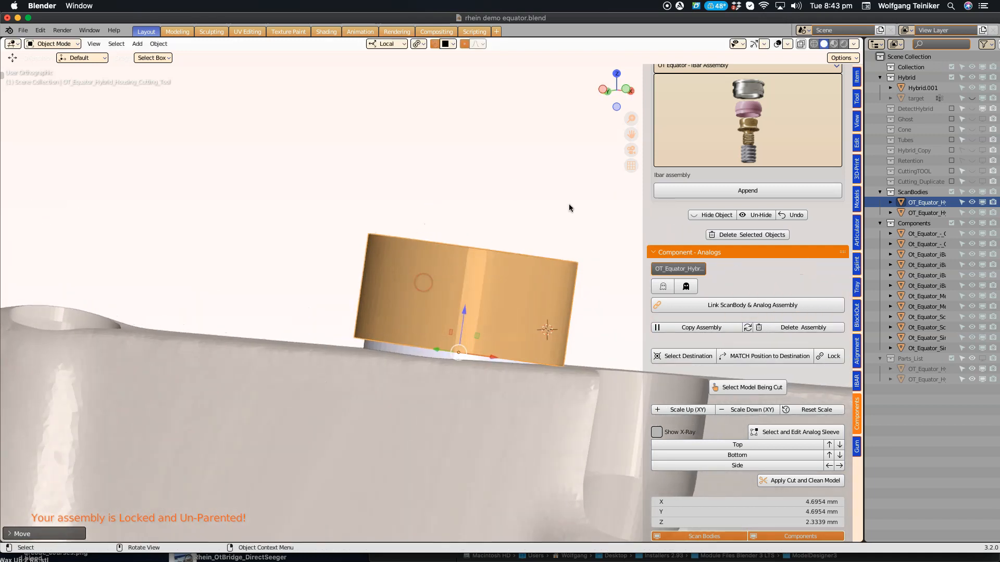
Step: Refine the left-side assembly's tilt by about 2.4° along the bar slope, and correct it slightly from a second viewing direction
key("r")
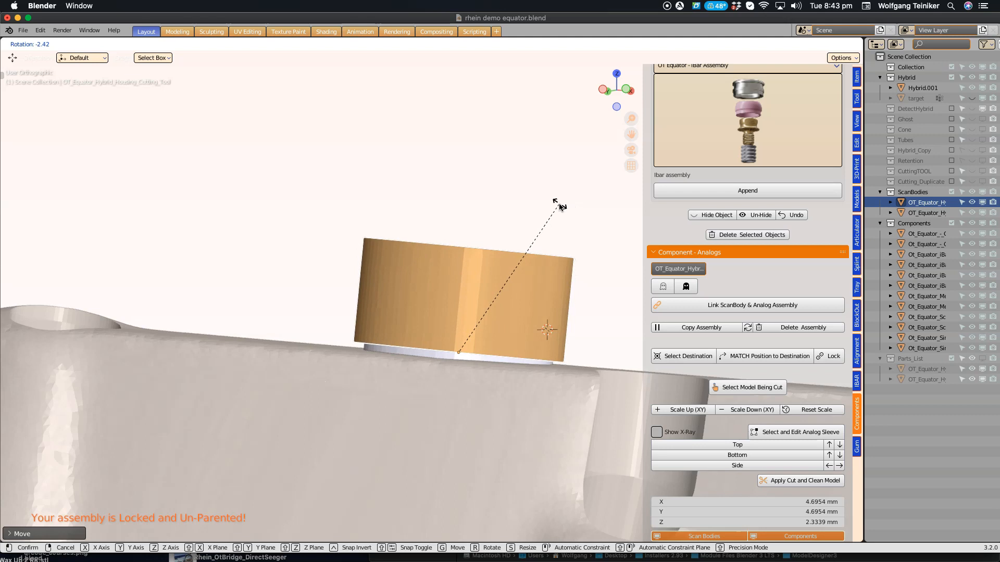
left_click(558, 206)
middle_click_drag(558, 207, 503, 223)
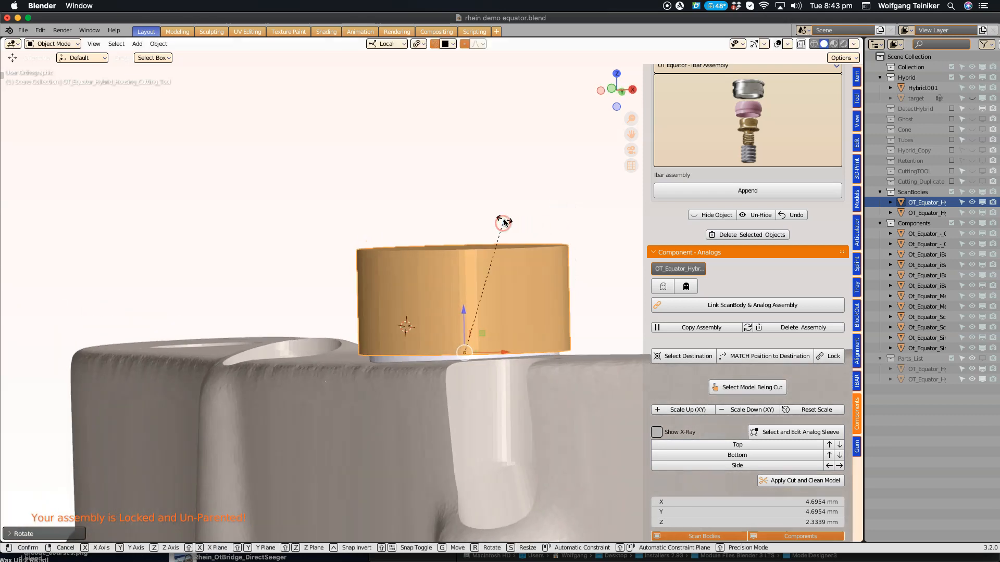
left_click(505, 223)
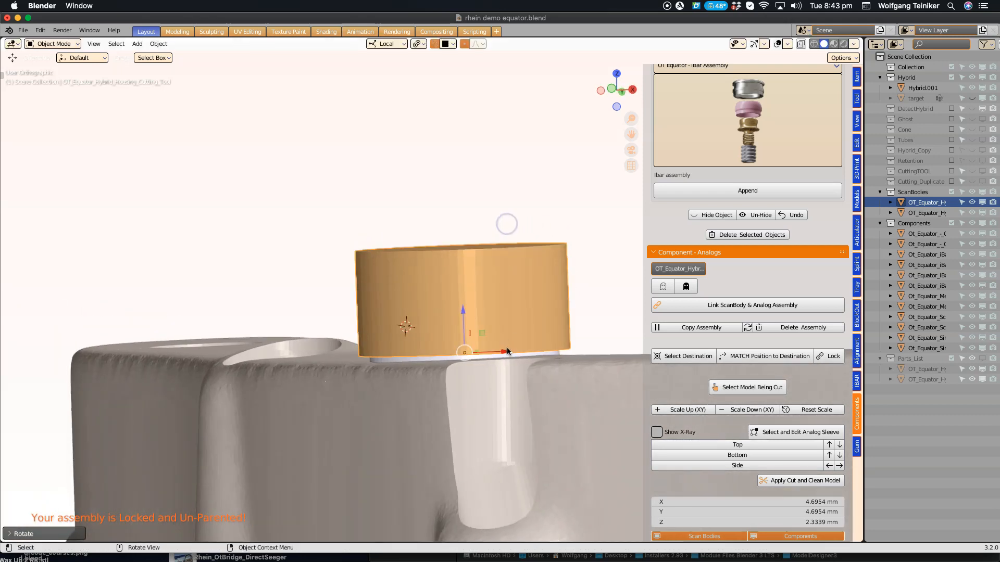
Step: Fine-tune the left-side assembly's position on the bar surface and lock it in place
left_click_drag(456, 313, 449, 311)
middle_click_drag(448, 310, 555, 329)
middle_click_drag(415, 356, 333, 346)
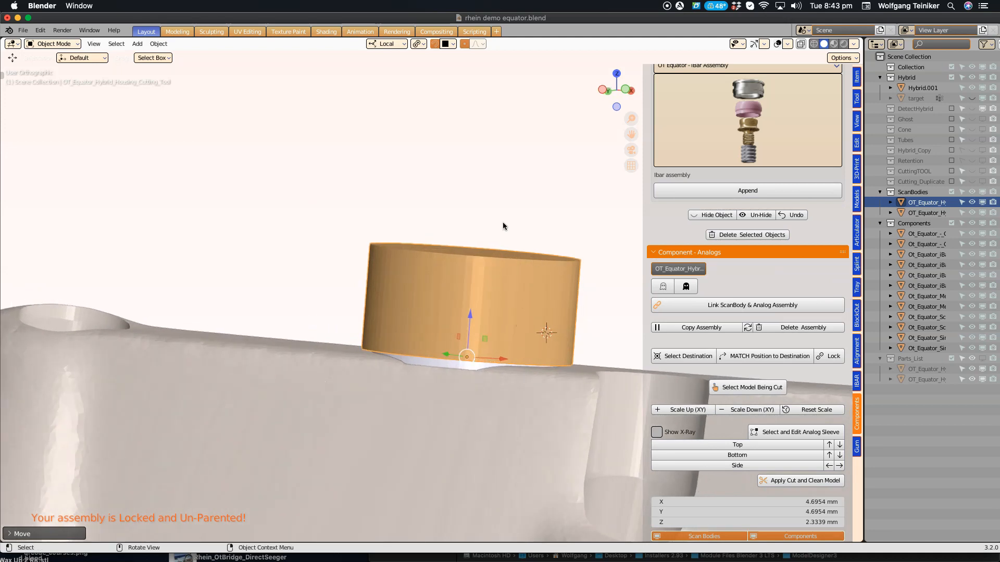
left_click(834, 356)
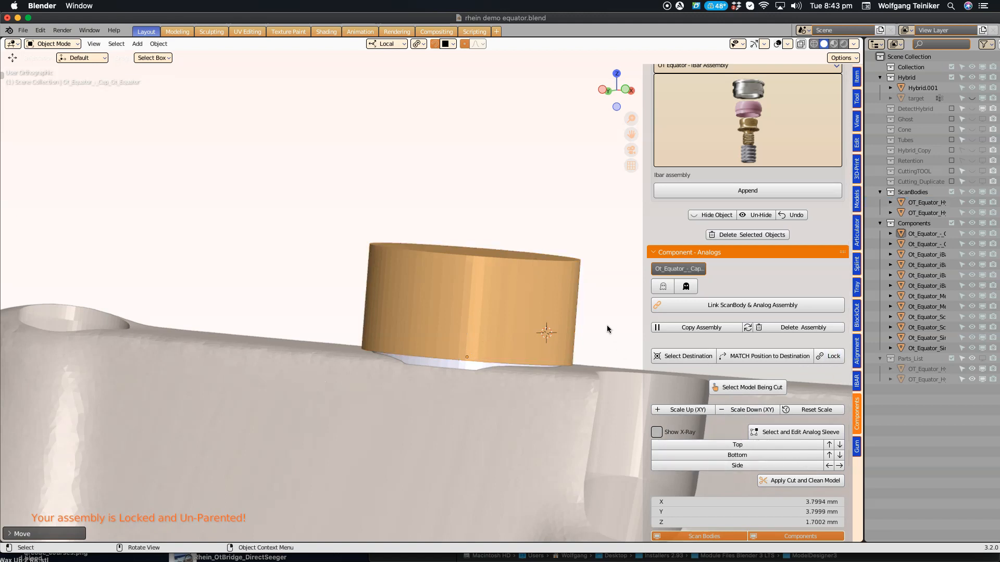
Step: Hide the housing cutting tool, metal housing and cap of the right-side assembly
scroll(581, 357, "down", 5)
middle_click_drag(581, 357, 515, 370)
scroll(523, 364, "down", 5)
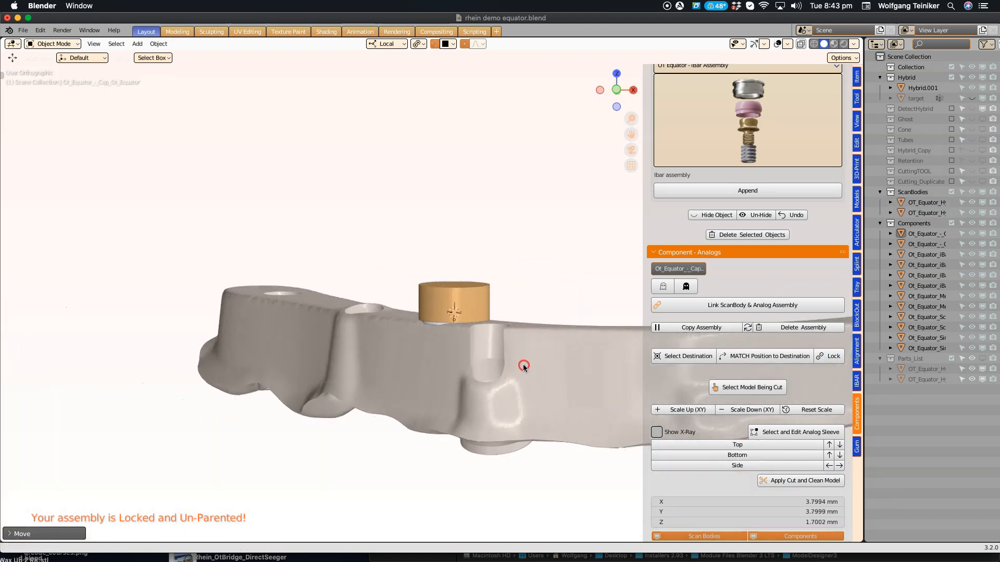
middle_click_drag(445, 330, 455, 307)
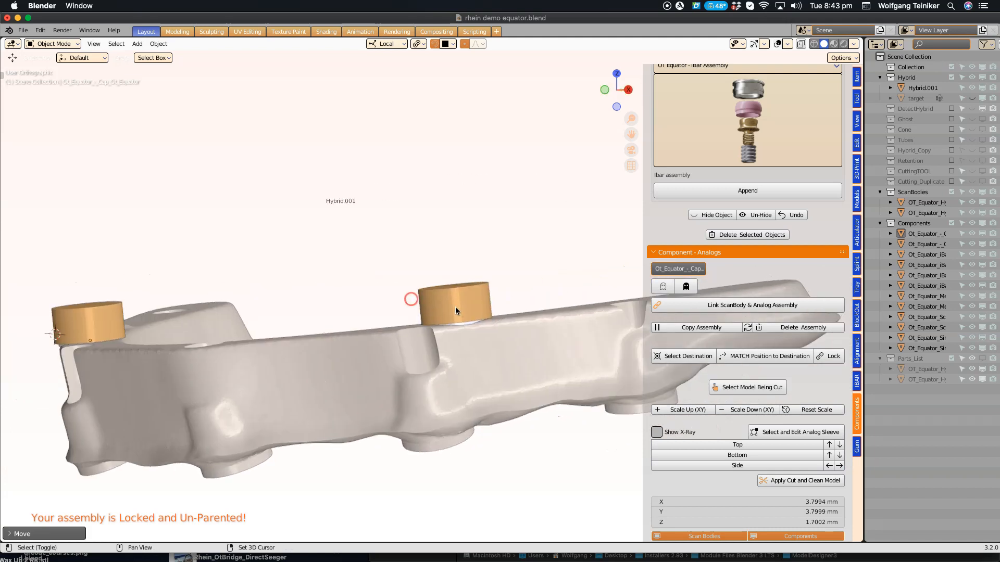
scroll(455, 307, "up", 5)
left_click(485, 297)
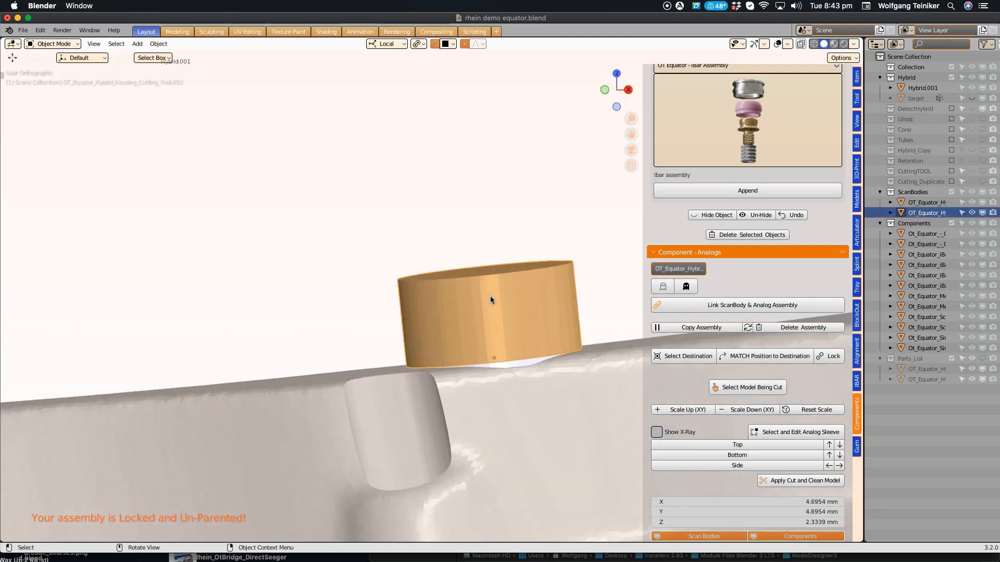
key("h")
left_click(490, 297)
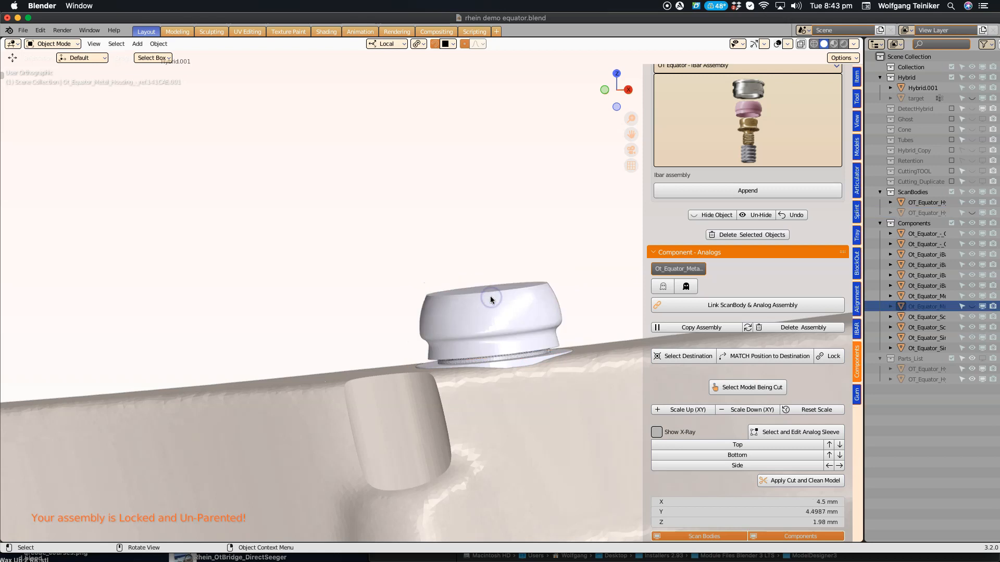
key("h")
left_click(496, 309)
Step: Hide the Ot_Equator_Single_Threaded component of the right-side assembly so only the screw thread hole part and leveling plate remain
mouse_move(517, 328)
middle_mouse_down()
mouse_move(500, 353)
mouse_move(501, 323)
middle_mouse_up()
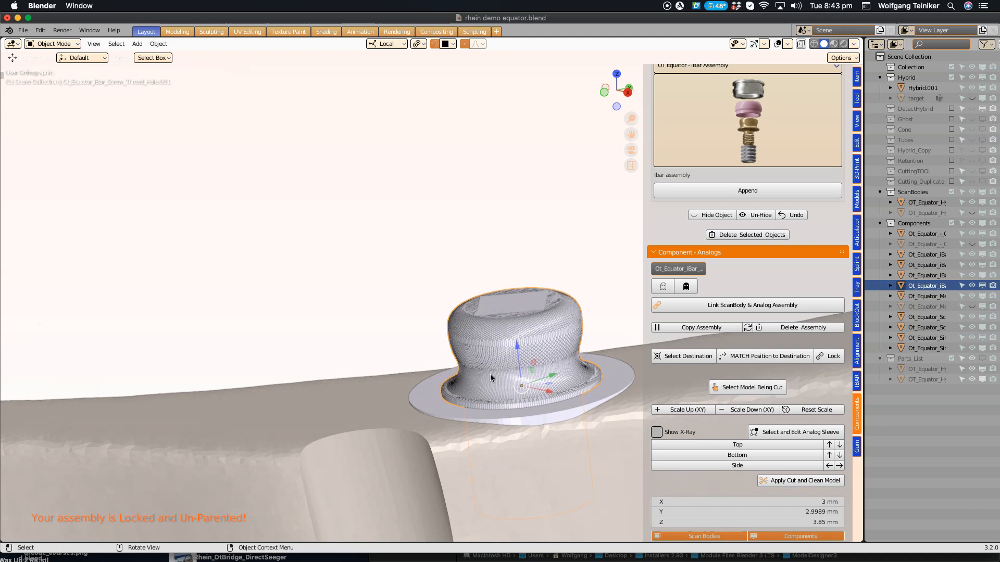
left_click(477, 356)
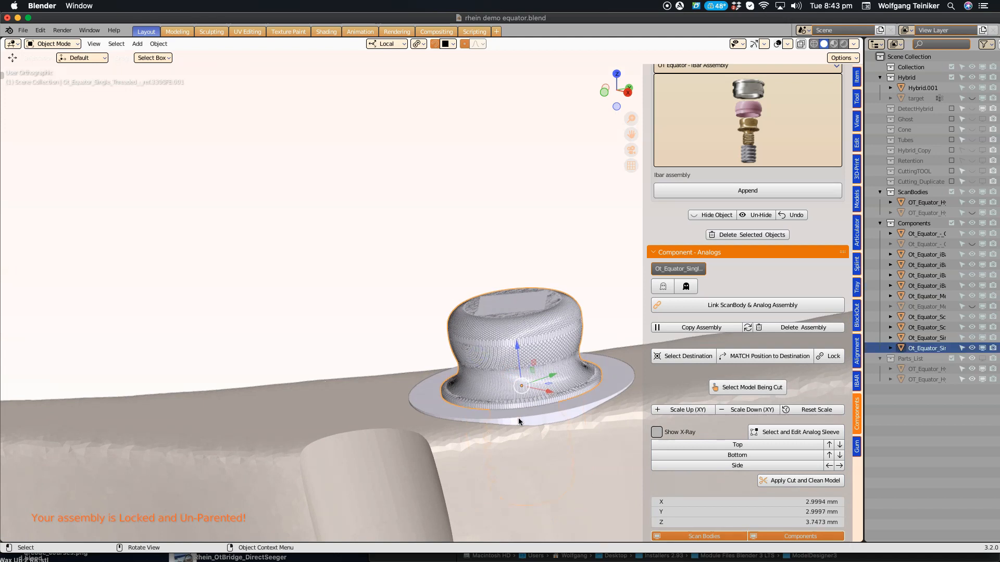
key("h")
left_click(501, 342)
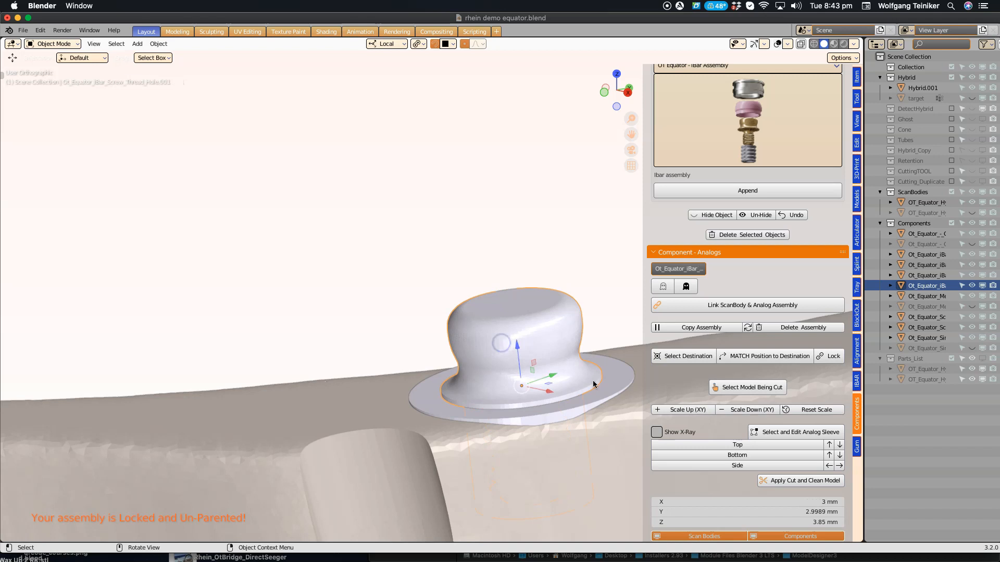
Step: Unite the right-side iBar leveling plate with the Hybrid.001 bar using an auto boolean Union
left_click(603, 382)
middle_click_drag(607, 391, 604, 331)
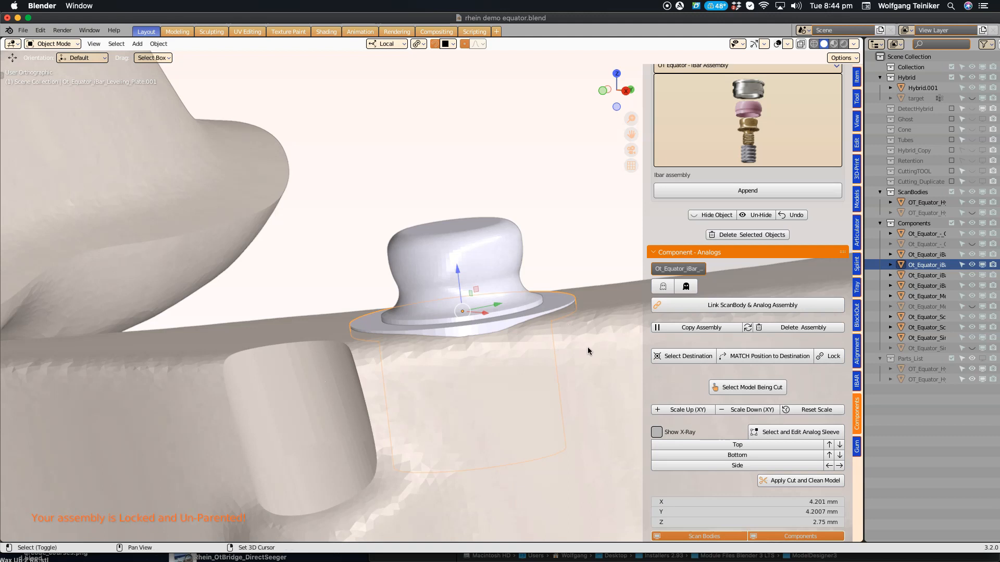
left_click(617, 338, "shift")
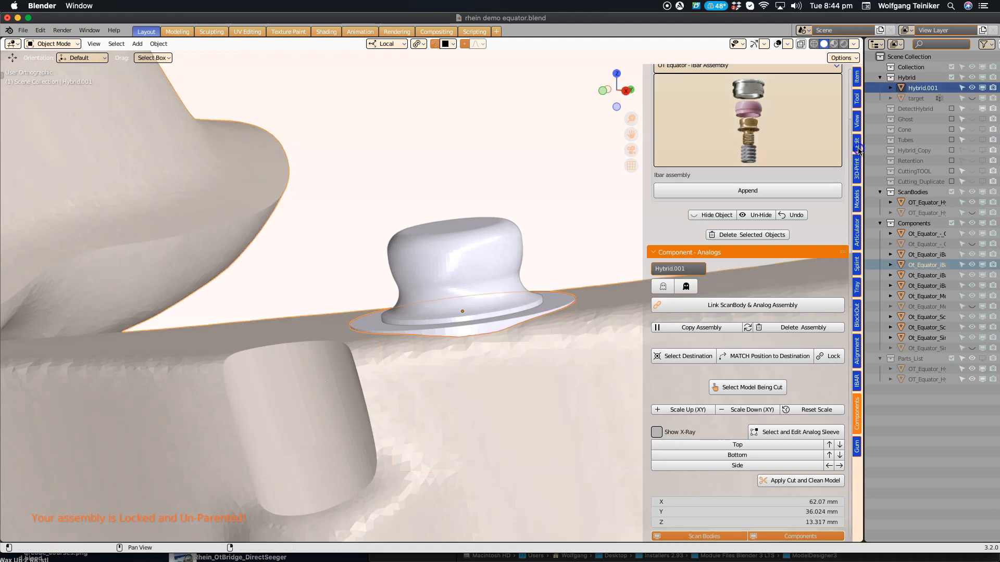
left_click(856, 143)
left_click(753, 108)
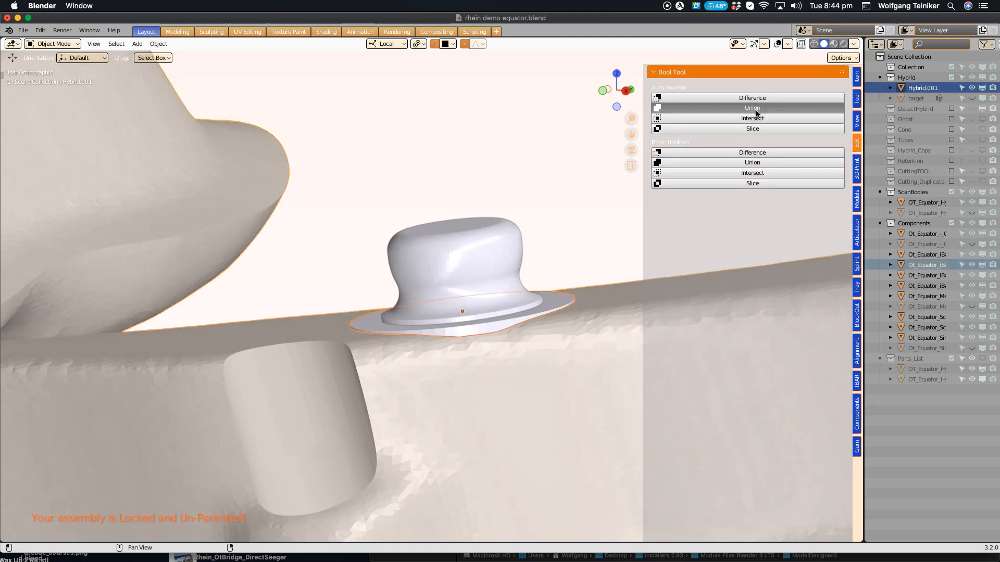
Step: Subtract the right-side iBar screw thread hole part from the Hybrid.001 bar with an auto boolean Difference
left_click(475, 242)
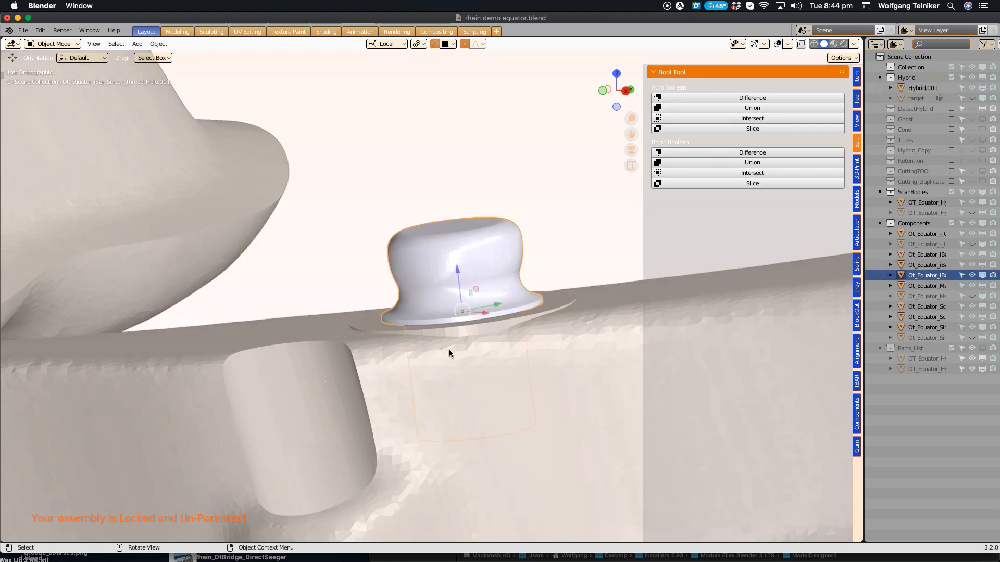
left_click(582, 328, "shift")
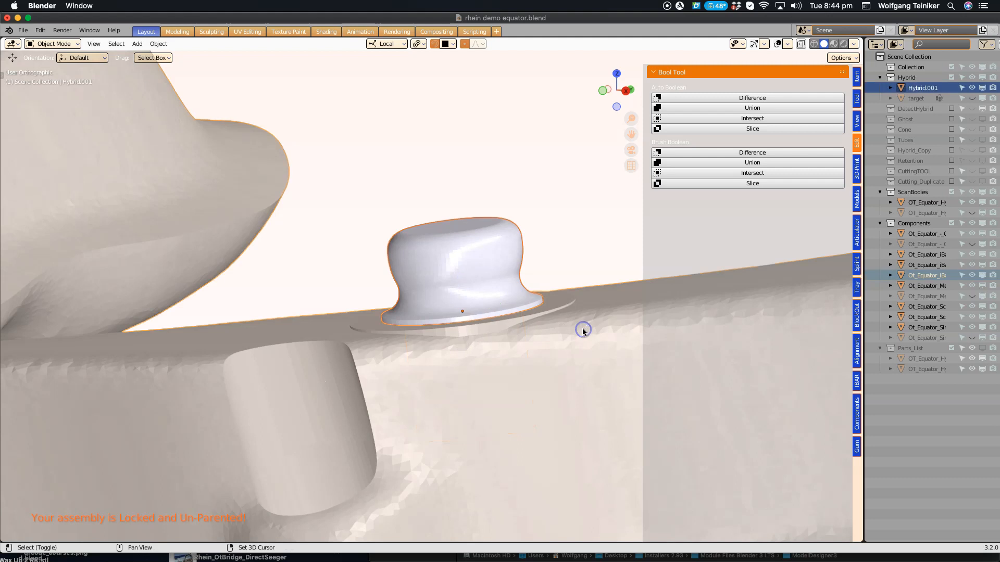
left_click(728, 100)
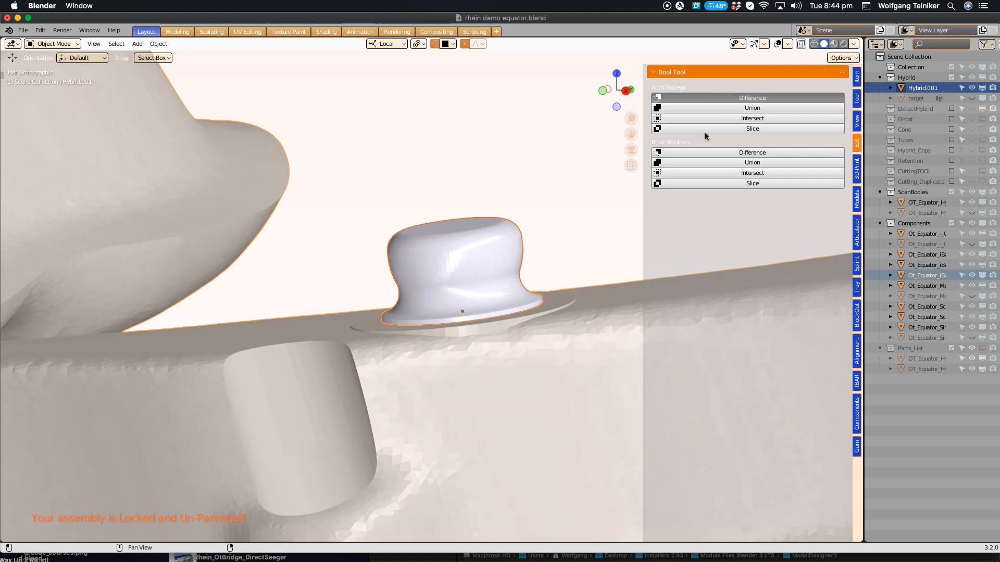
scroll(487, 333, "down", 1)
middle_click_drag(477, 333, 490, 354)
left_click(498, 301)
left_click_drag(493, 273, 468, 102)
middle_click_drag(525, 284, 492, 313)
key("ctrl+z")
scroll(552, 289, "down", 3)
Step: Start sculpting the Hybrid.001 bar and sample the mesh density from its surface beside the threaded hole
left_click(535, 317)
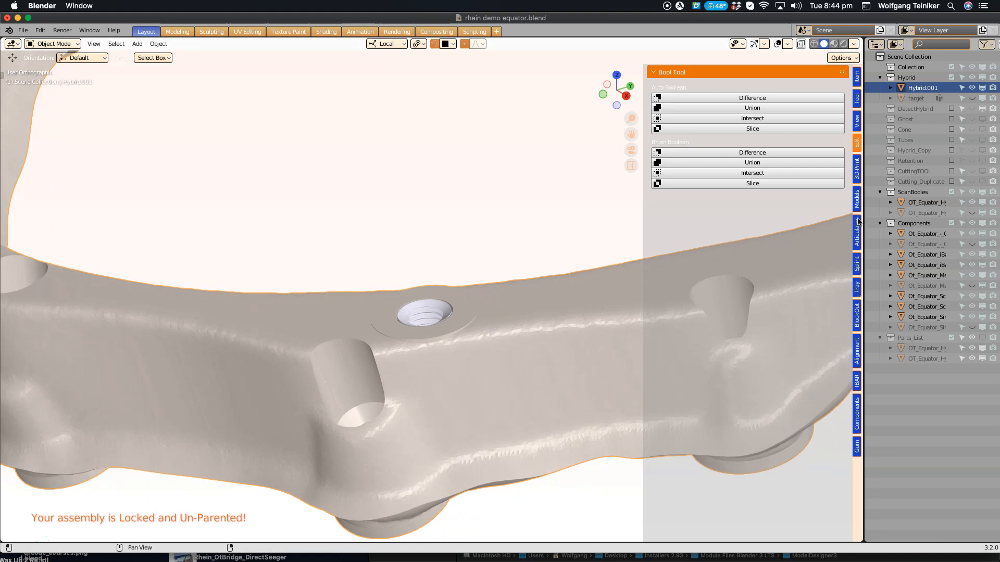
left_click(857, 197)
scroll(792, 335, "down", 10)
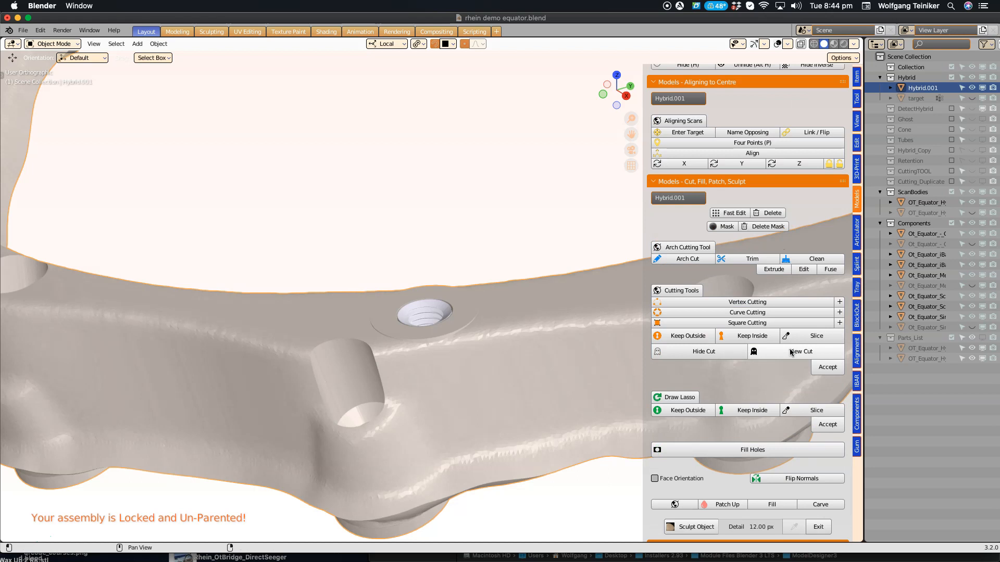
left_click(706, 467)
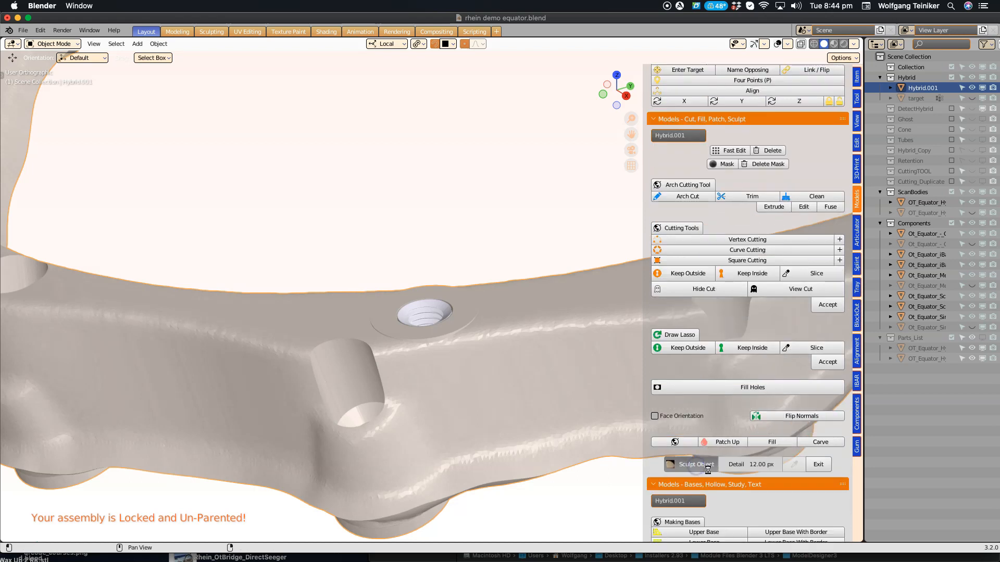
left_click(794, 463)
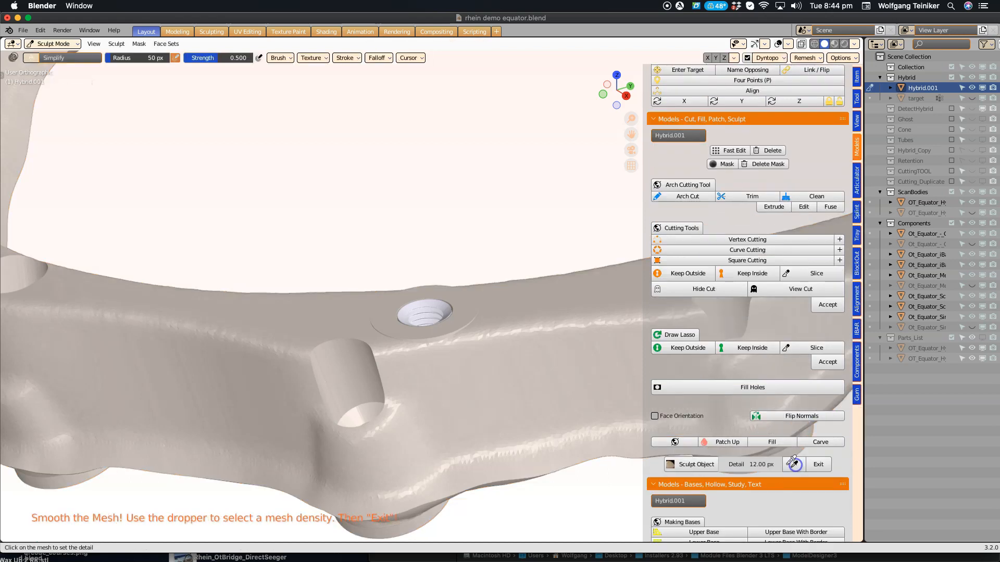
left_click(547, 297)
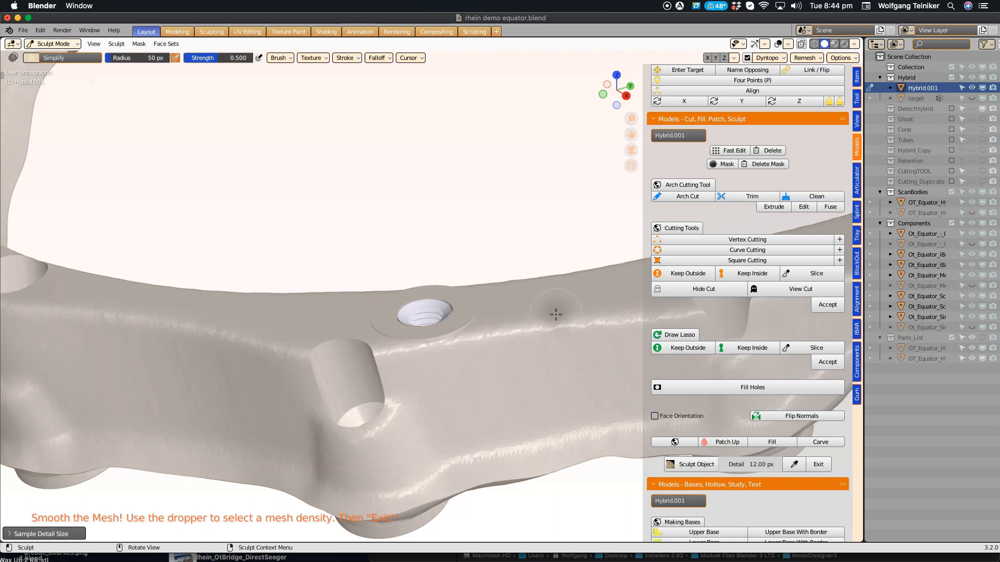
Step: Set the Simplify brush strength to 0.262 for blending the edge of the right-side leveling plate
scroll(555, 314, "up", 2)
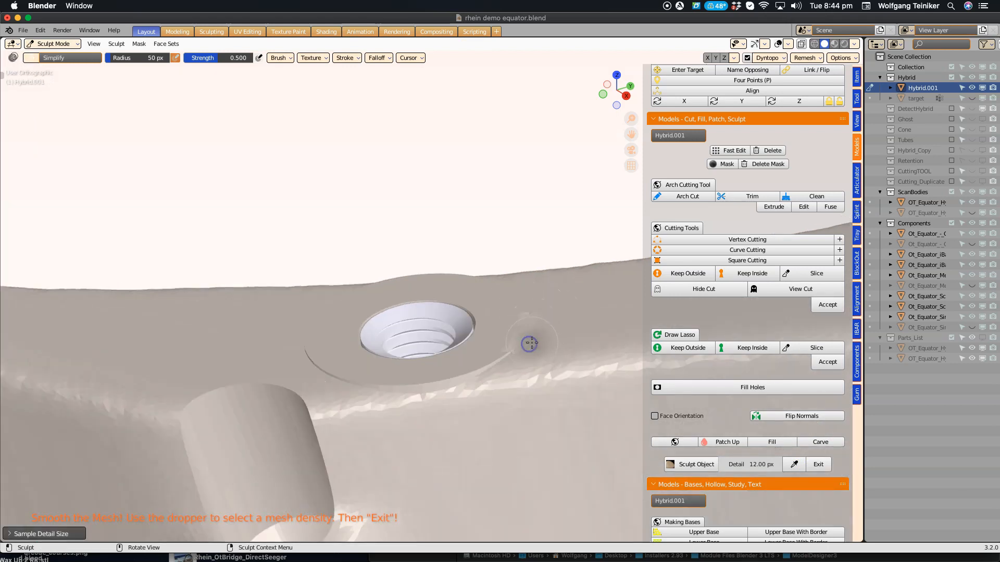
right_click(545, 321)
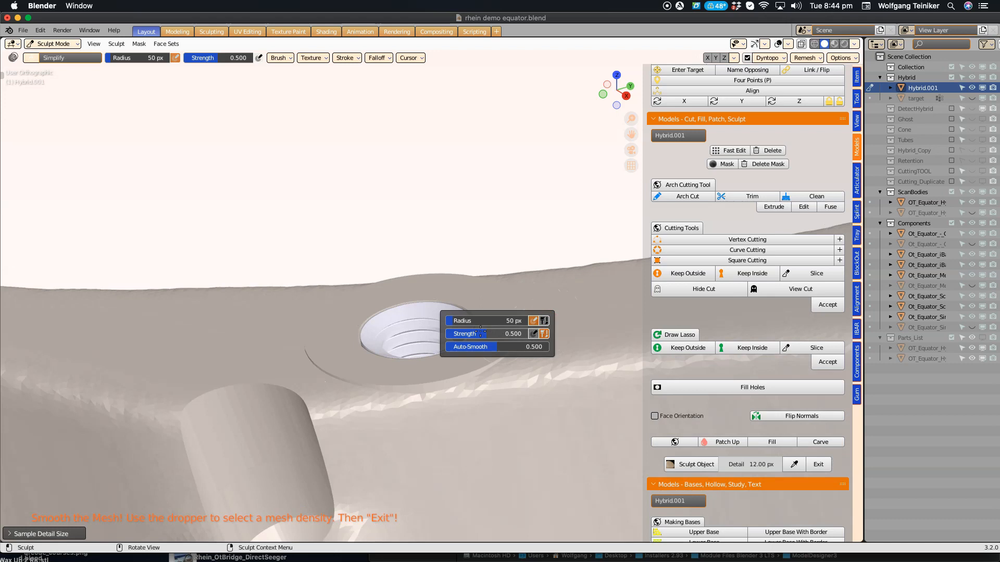
left_click_drag(482, 346, 481, 346)
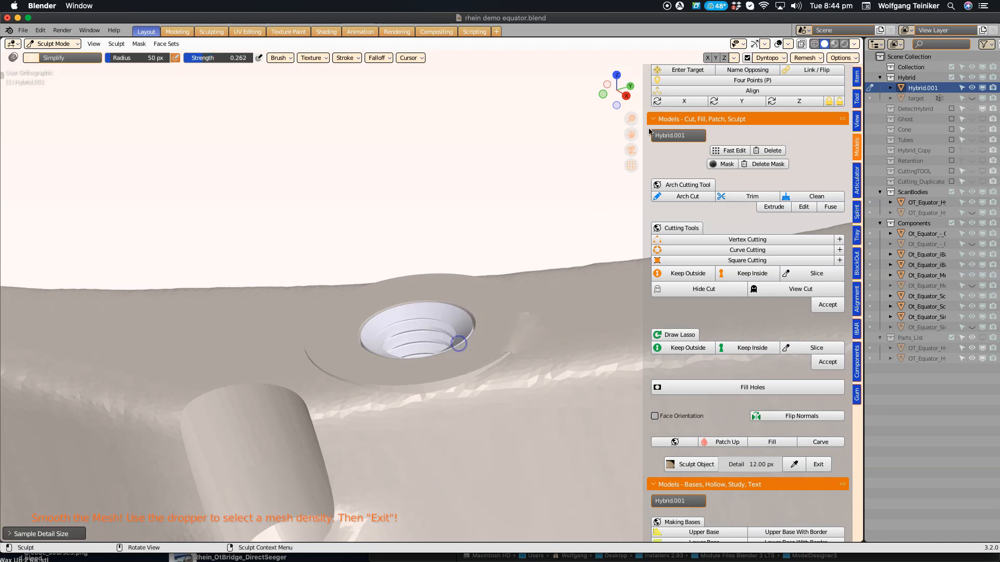
left_click(774, 56)
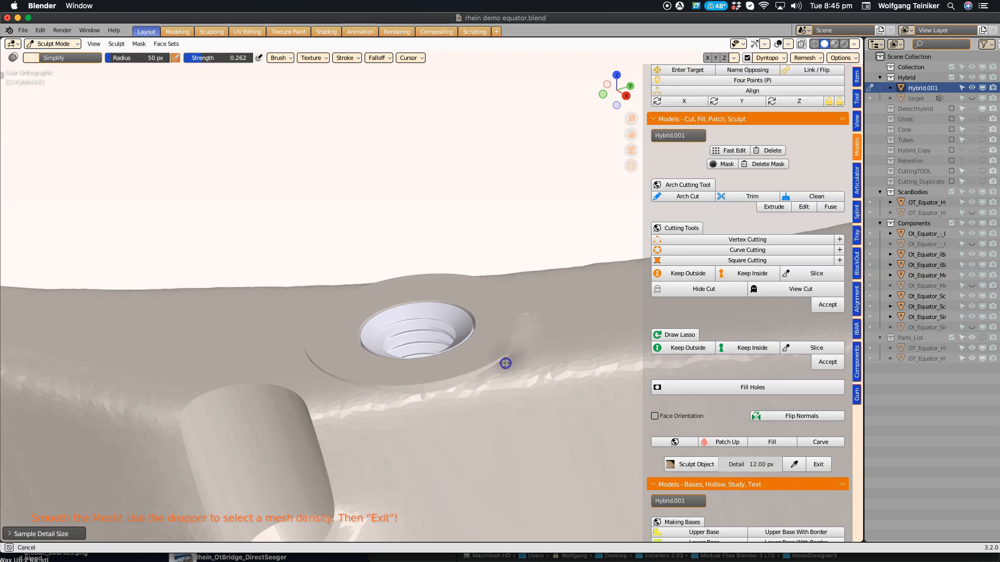
Step: Smooth the seam all around the united leveling plate into the bar surface, and exit sculpting
mouse_move(483, 375)
middle_mouse_down()
mouse_move(442, 384)
mouse_move(443, 401)
mouse_move(556, 359)
mouse_move(506, 359)
mouse_move(556, 365)
mouse_move(464, 375)
mouse_move(488, 379)
middle_mouse_up()
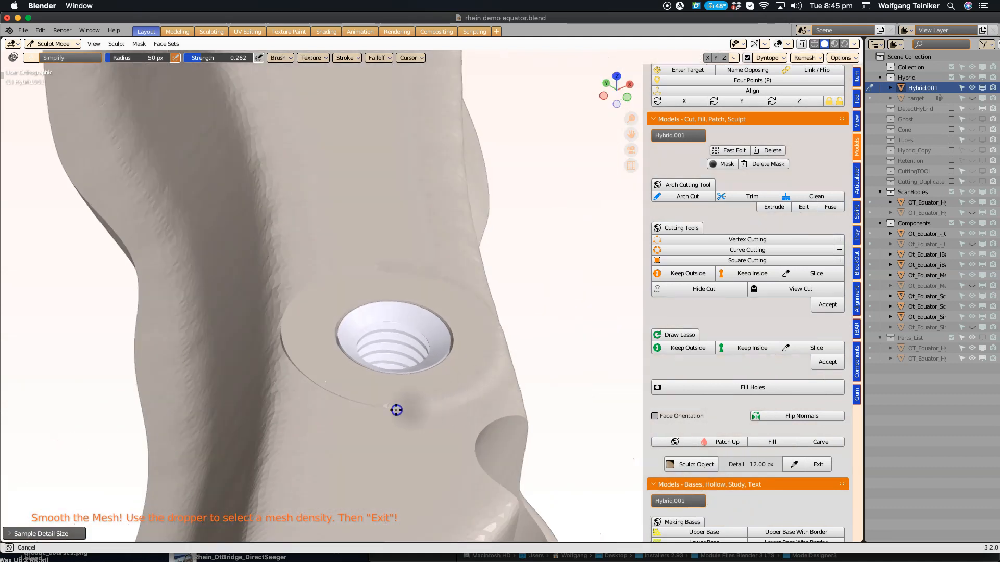
middle_click_drag(324, 397, 441, 396)
mouse_move(294, 457)
middle_mouse_down()
mouse_move(345, 447)
mouse_move(573, 346)
middle_mouse_up()
middle_click_drag(437, 375, 442, 412)
mouse_move(357, 437)
middle_mouse_down()
mouse_move(504, 410)
mouse_move(557, 339)
middle_mouse_up()
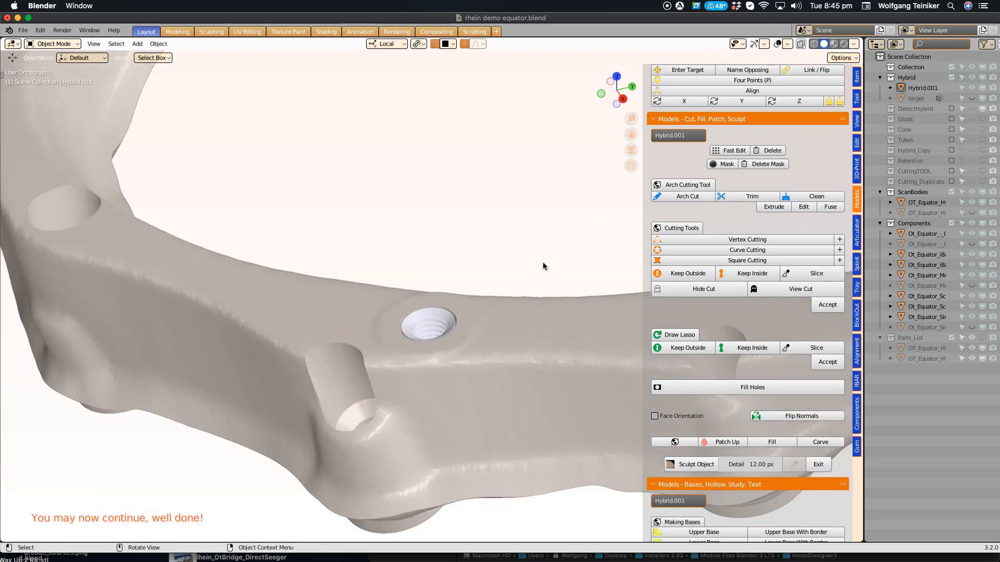
left_click(555, 273)
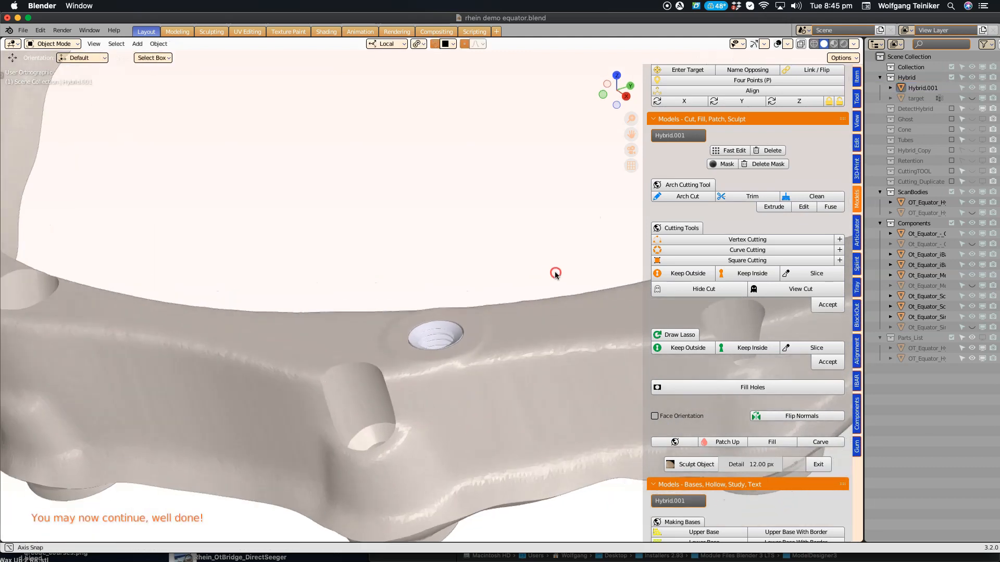
Step: Show the right-side threaded component again, and hide the cutting tool, metal housing and cap of the left-side assembly
left_click(972, 328)
scroll(355, 330, "down", 1)
middle_click_drag(354, 333, 439, 306)
scroll(289, 326, "up", 3)
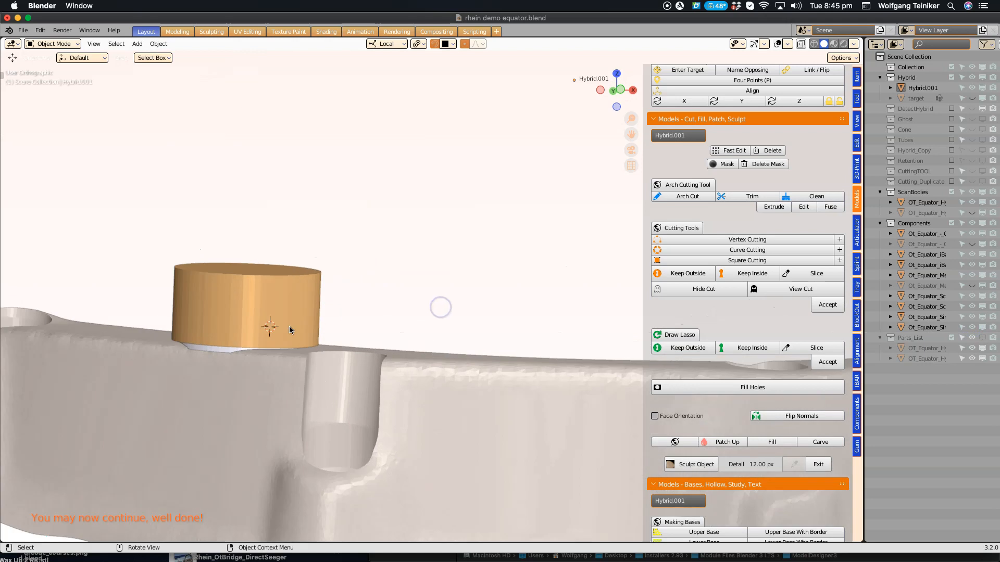
middle_click_drag(302, 336, 519, 341, "shift")
scroll(510, 322, "up", 4)
left_click(503, 321)
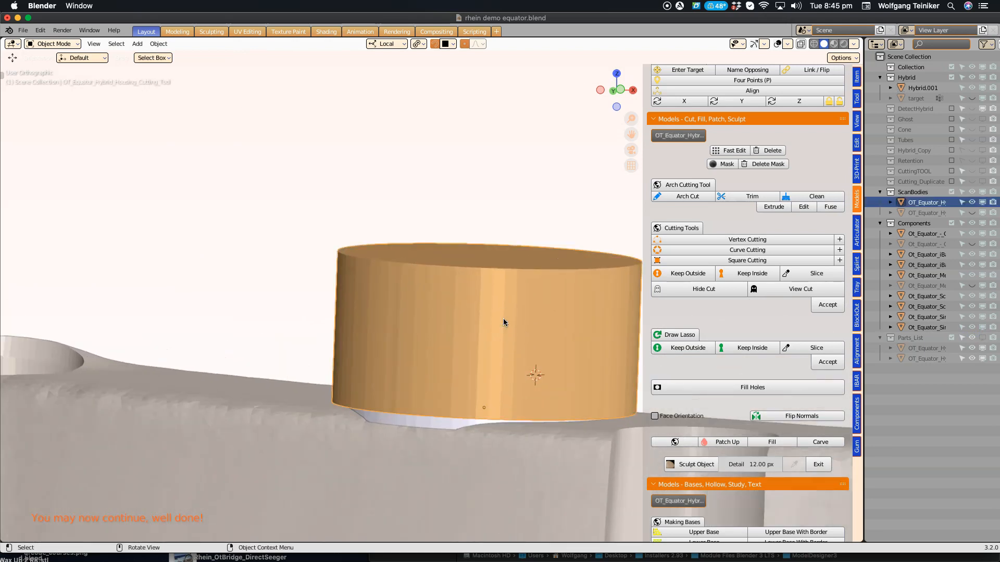
key("h")
left_click(495, 322)
key("h")
left_click(495, 321)
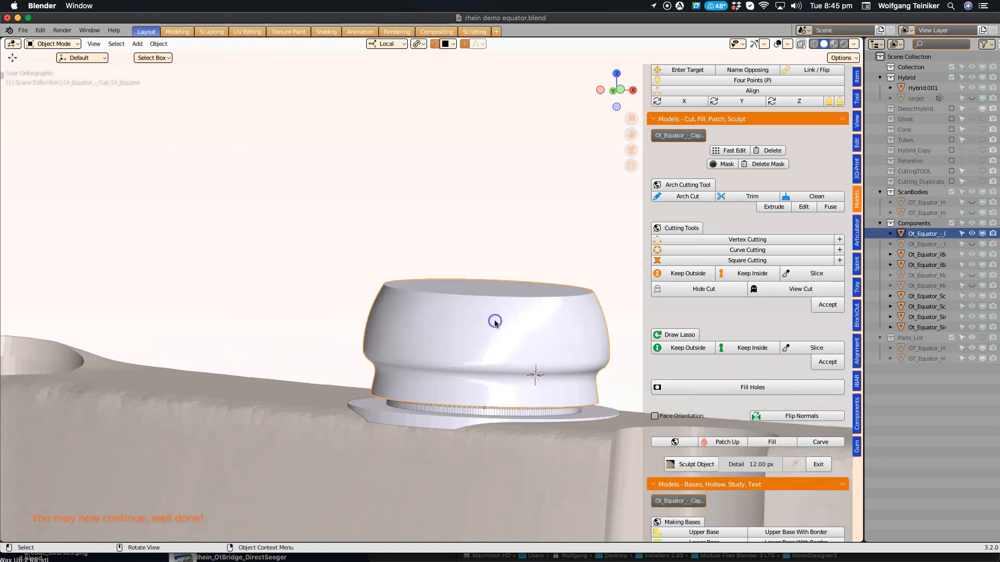
key("h")
left_click(496, 322)
Step: Delete the iBar leveling plate of the left-side assembly
left_click(388, 415)
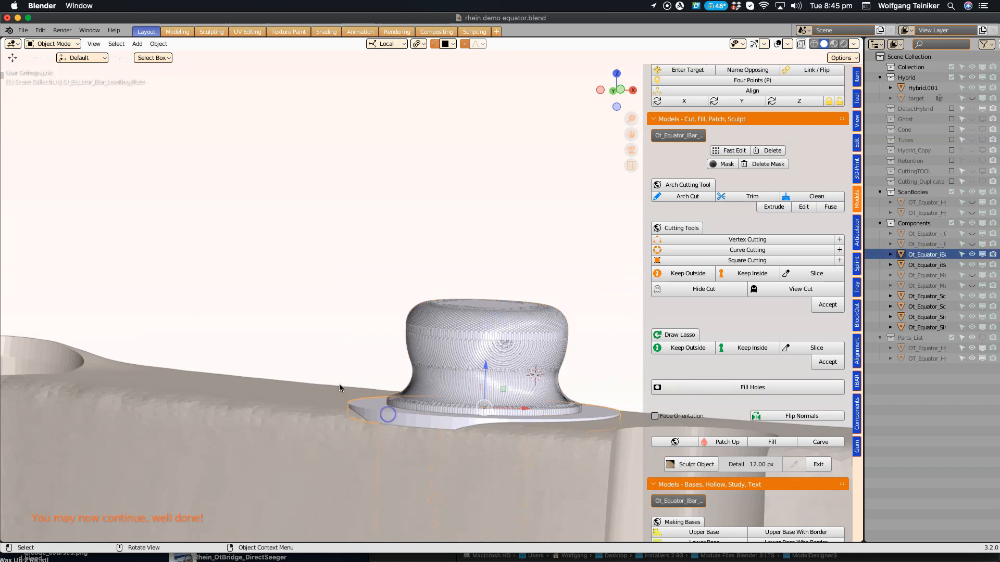
key("x")
left_click(475, 420)
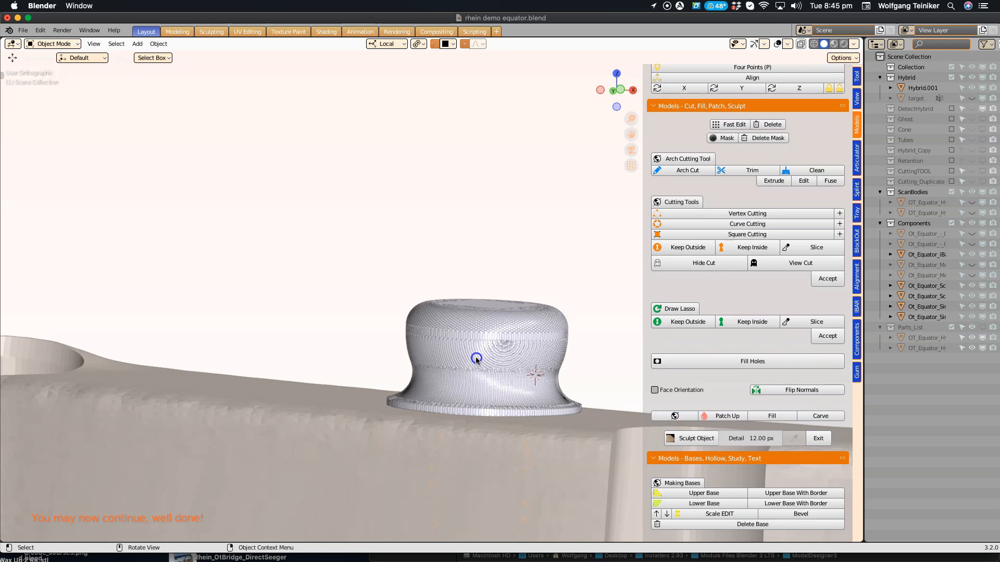
Step: Hide the left-side threaded component, and subtract the iBar screw thread hole from the hybrid bar with a Boolean difference
left_click(476, 358)
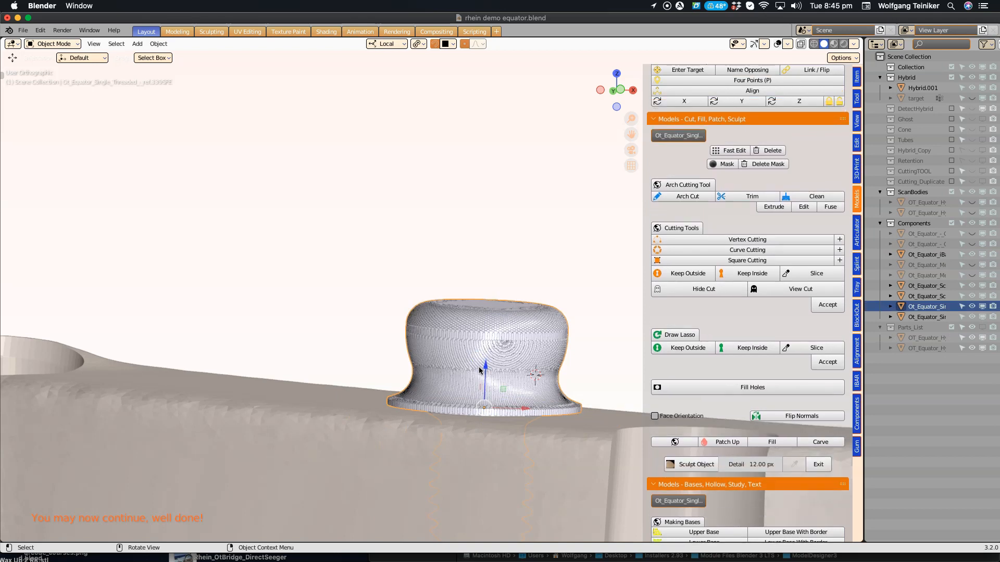
key("h")
left_click(479, 370)
middle_click_drag(506, 410, 435, 223, "shift")
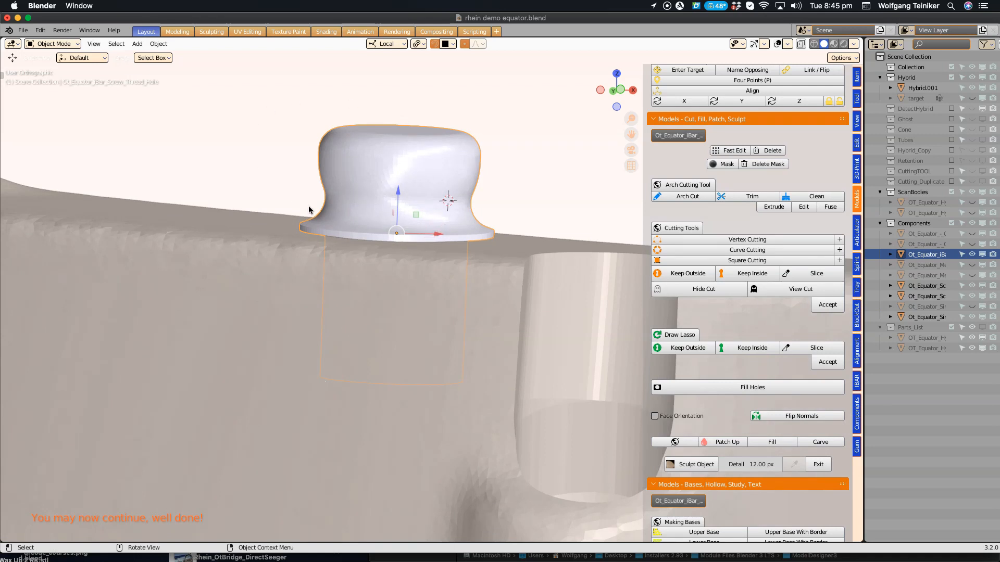
left_click(209, 266, "shift")
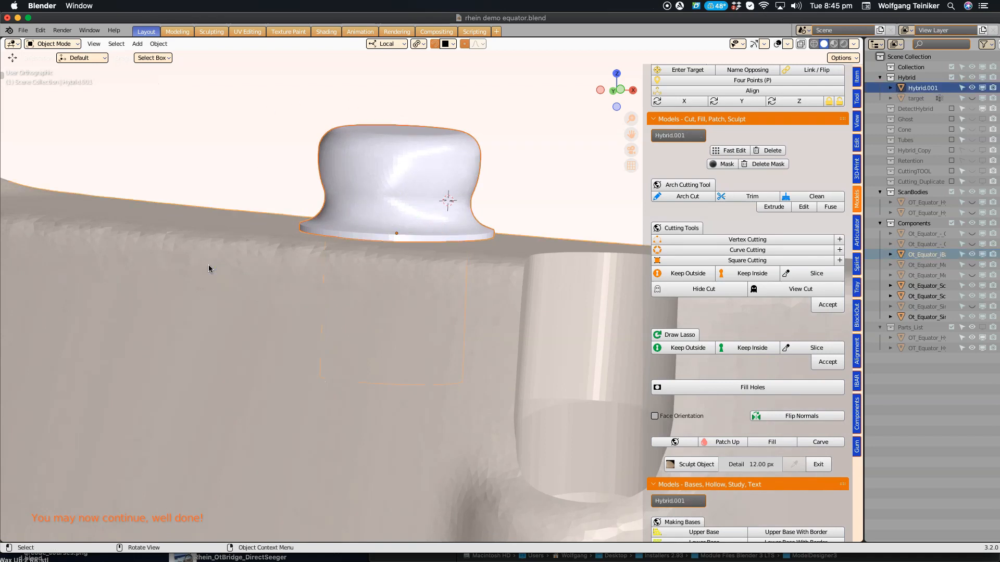
left_click(856, 145)
left_click(760, 99)
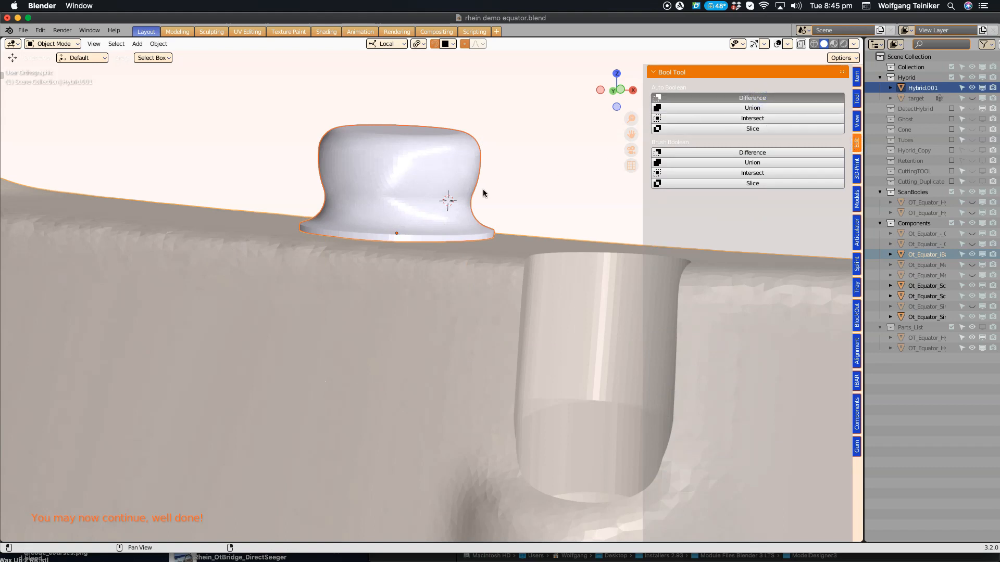
Step: Lift the screw thread out of the newly cut hole to inspect it, and undo the move
middle_click_drag(475, 215, 449, 62)
scroll(480, 239, "up", 3)
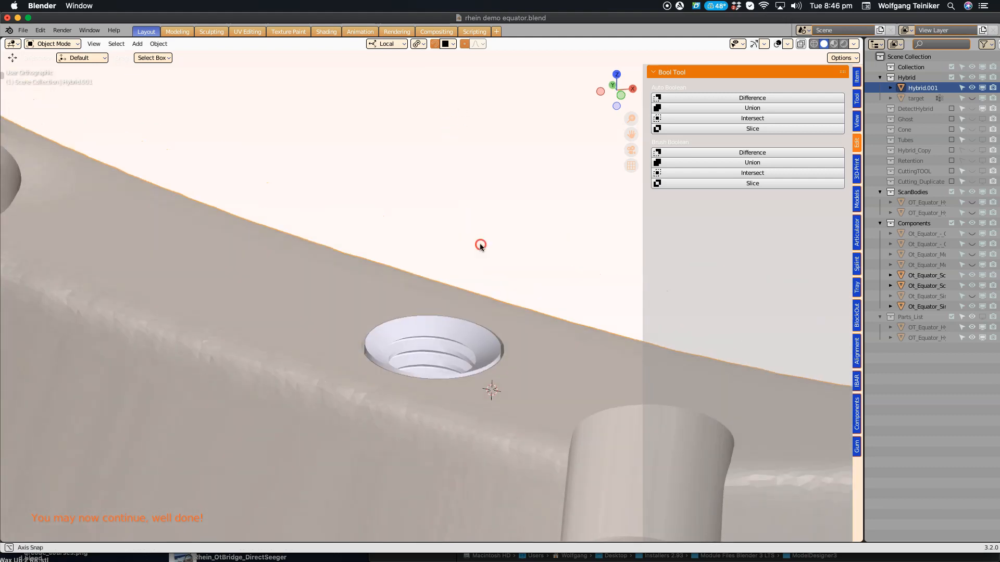
left_click(429, 354)
left_click_drag(436, 316, 445, 129)
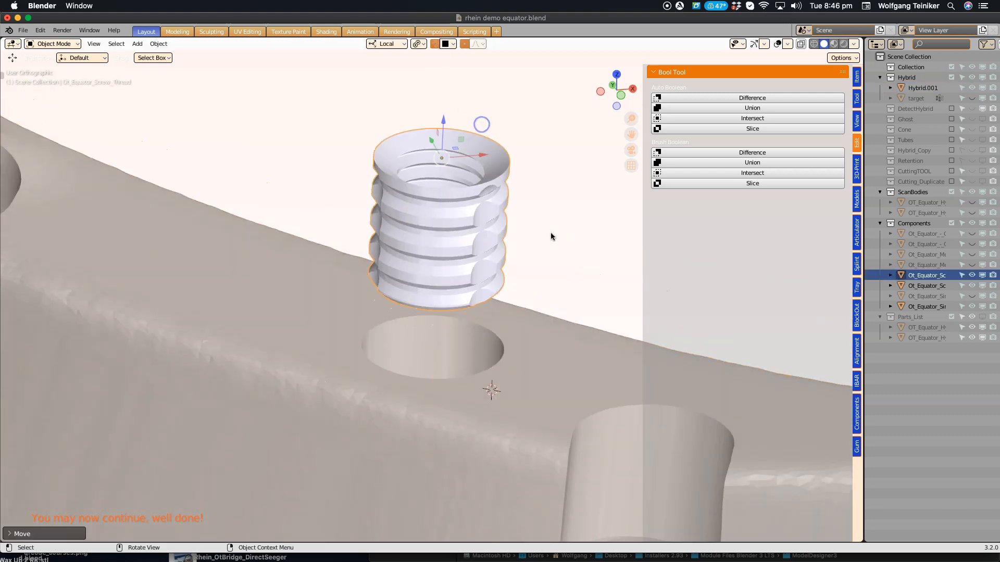
key("super+z")
Step: Show the left-side threaded component on the hybrid bar again
scroll(551, 233, "down", 3)
middle_click_drag(551, 232, 331, 317)
left_click(971, 307)
left_click(972, 296)
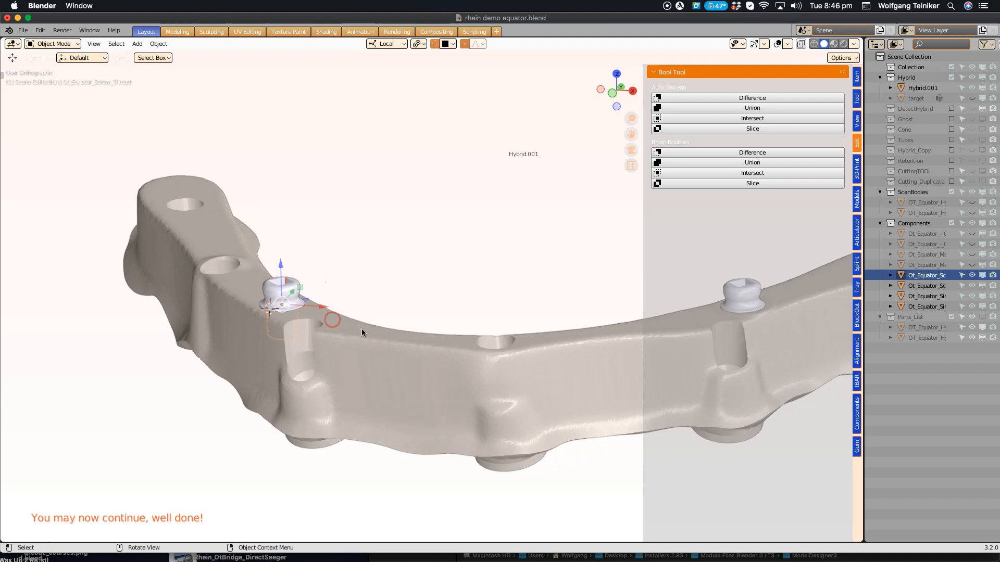
Step: Show the target tooth model and hide the Hybrid.001 bar
middle_click_drag(507, 298, 402, 290)
left_click(971, 98)
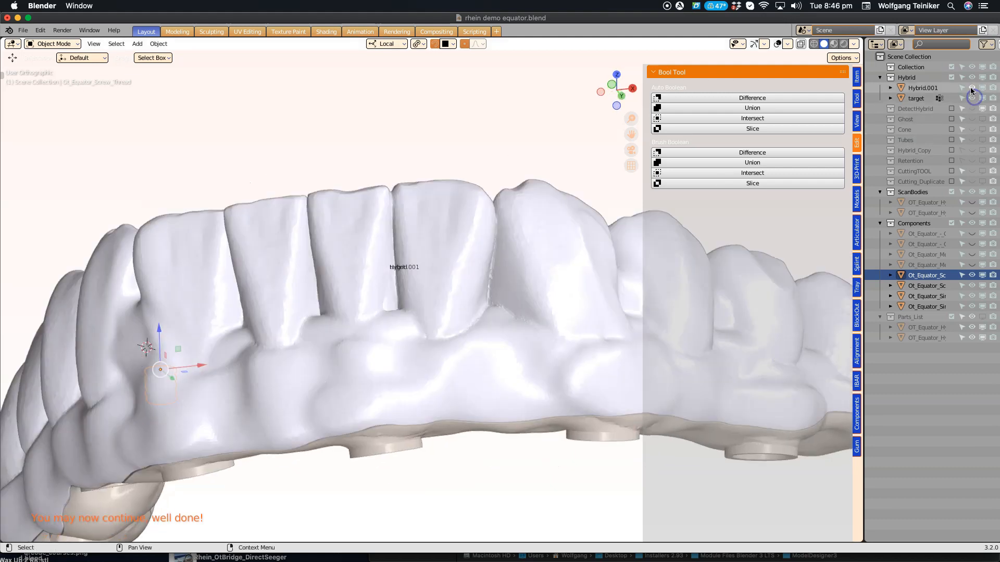
left_click(971, 88)
Step: Hide the threaded components and screw threads on both sides of the target model
middle_click_drag(542, 330, 472, 195)
left_click(471, 130)
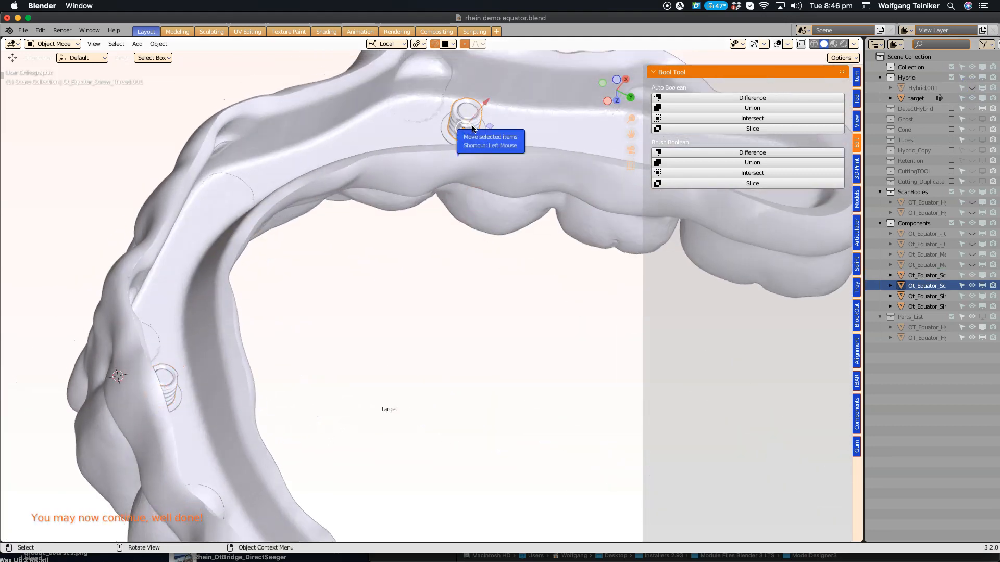
key("h")
left_click(464, 112)
key("h")
scroll(438, 176, "down", 3)
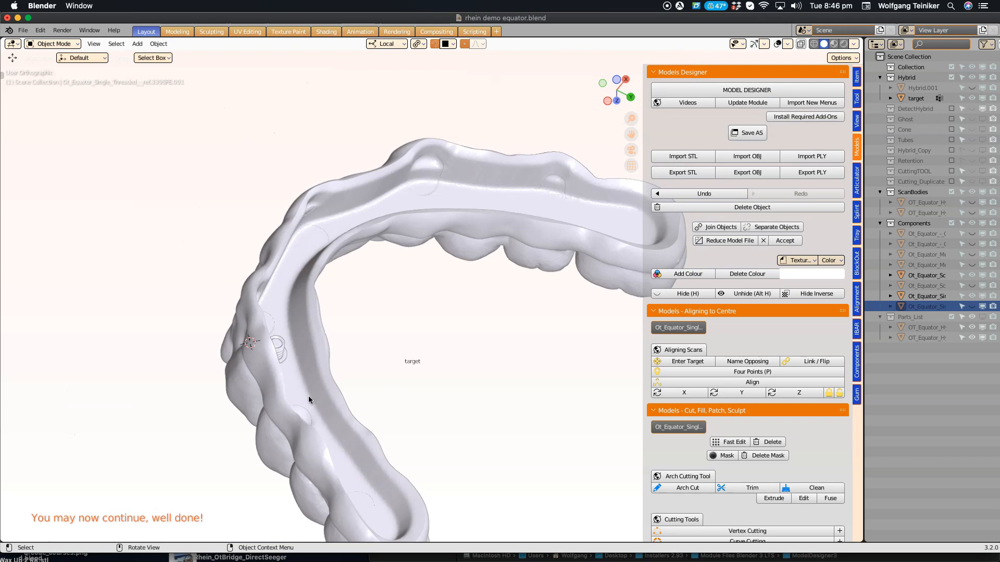
middle_click_drag(330, 358, 282, 349)
left_click(276, 346)
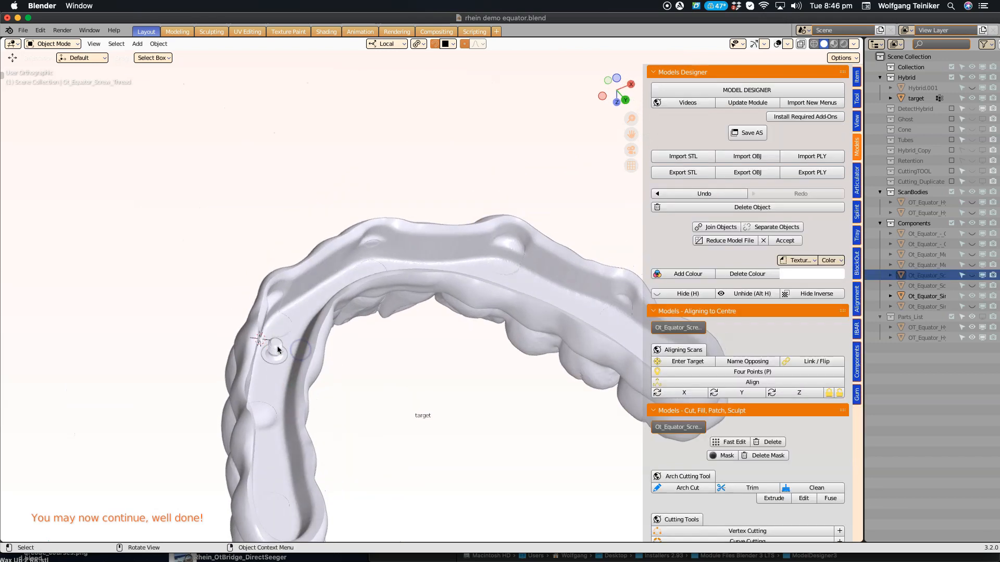
middle_click_drag(436, 288, 454, 325, "shift")
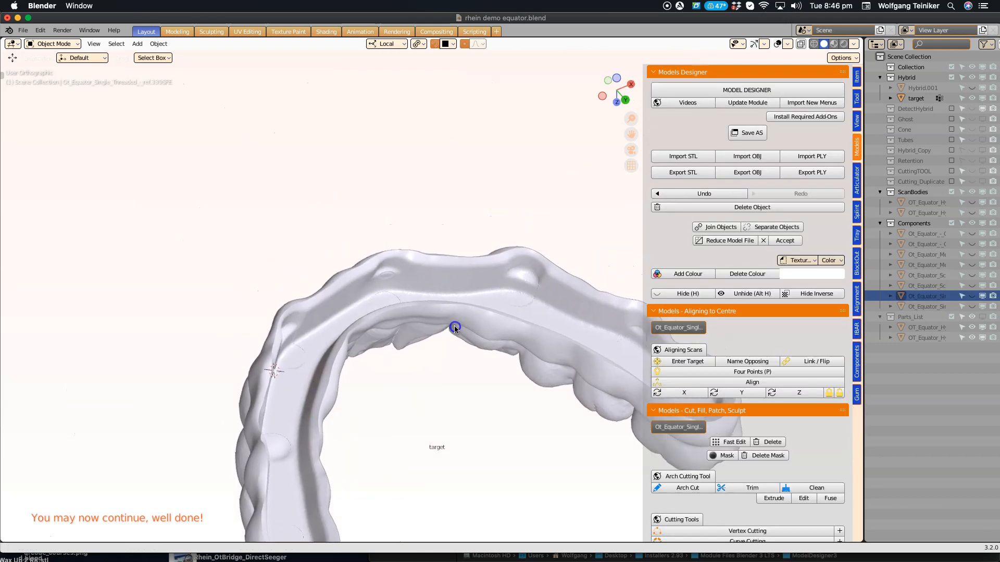
Step: Show both housing cutting tools, and examine the target's outer surface beside one of them
left_click(972, 203)
left_click(972, 212)
middle_click_drag(604, 326, 468, 451)
scroll(465, 354, "up", 6)
middle_click_drag(465, 354, 489, 299)
scroll(240, 291, "down", 4)
scroll(488, 298, "up", 4)
middle_click_drag(501, 335, 502, 284)
scroll(480, 311, "up", 3)
scroll(491, 214, "up", 4)
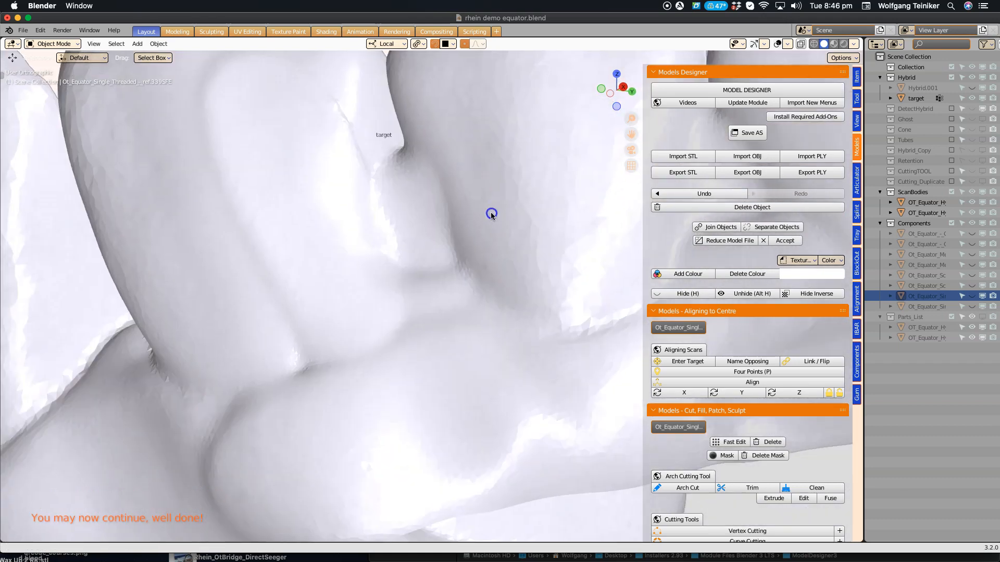
Step: Move the target's surface near the housing cutting tool about 0.29 mm using proportional editing with a 1.21 mm size, and leave mesh editing
left_click(433, 269)
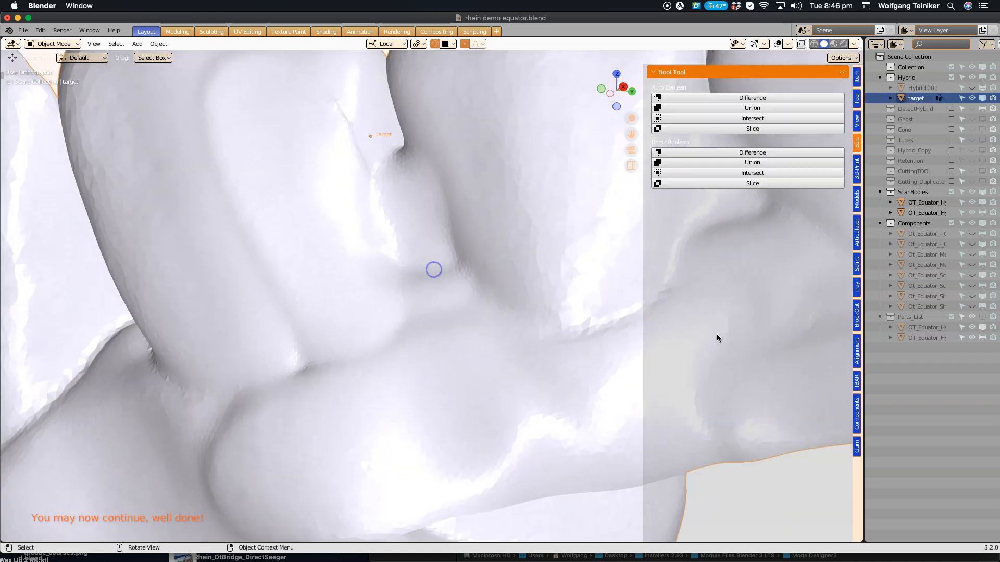
left_click(856, 198)
scroll(722, 425, "down", 8)
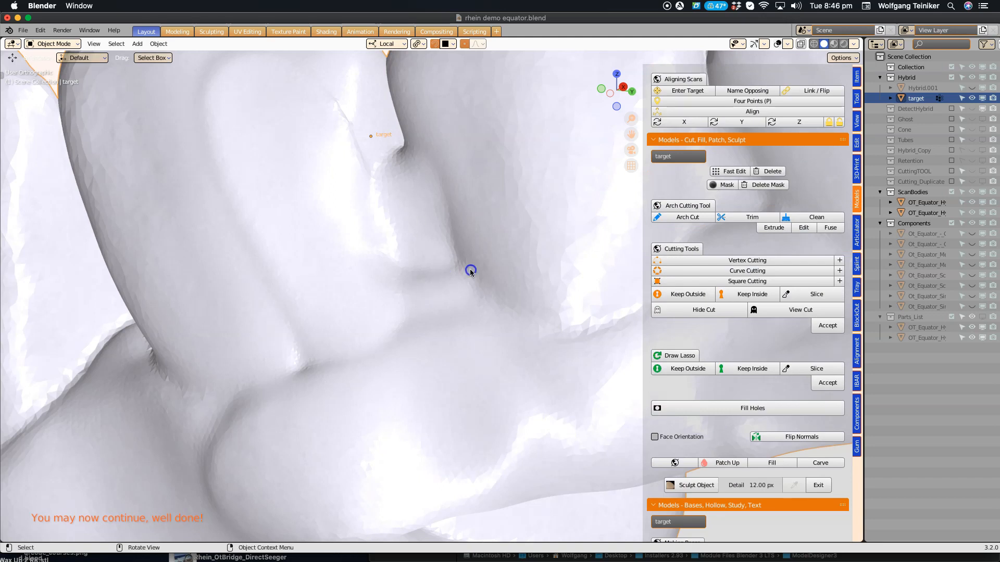
middle_click_drag(469, 269, 472, 257)
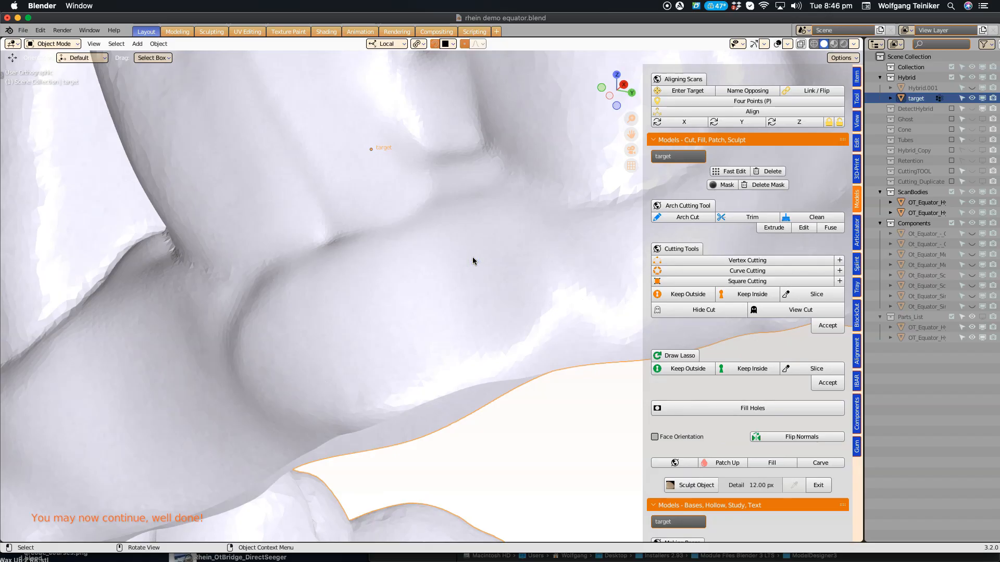
key("Tab")
middle_click_drag(485, 198, 471, 143)
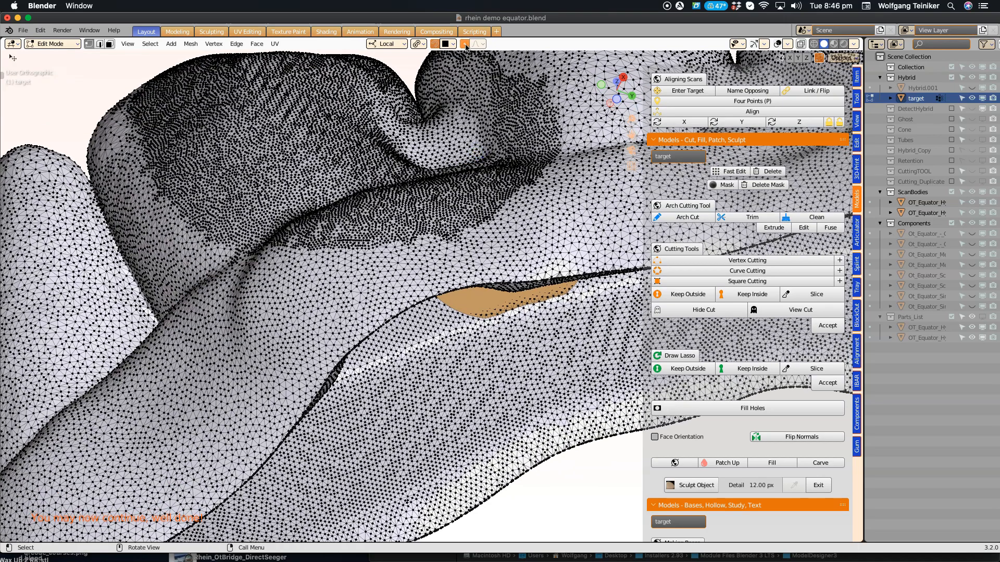
middle_click_drag(481, 82, 471, 214, "shift")
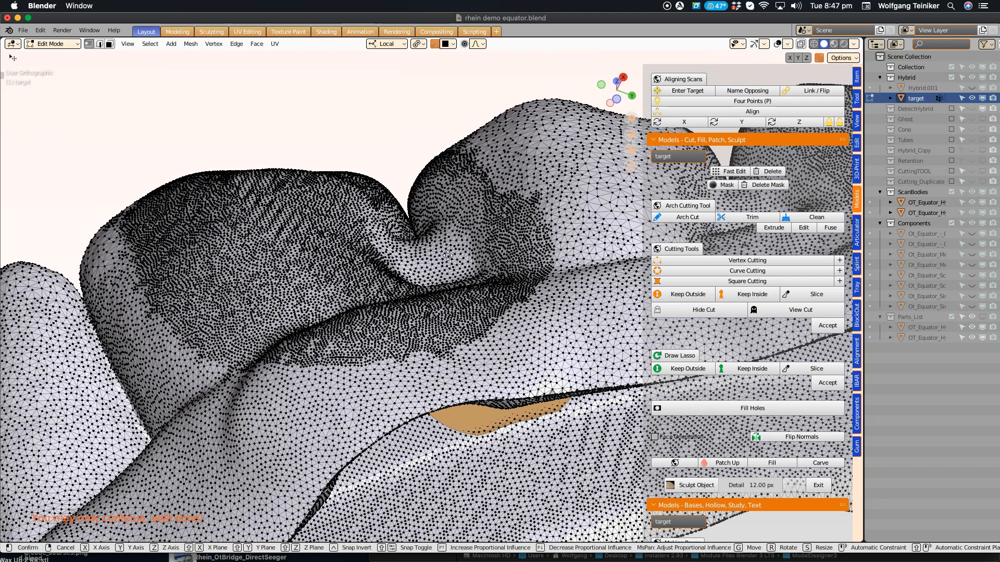
key("g")
scroll(447, 255, "up", 10)
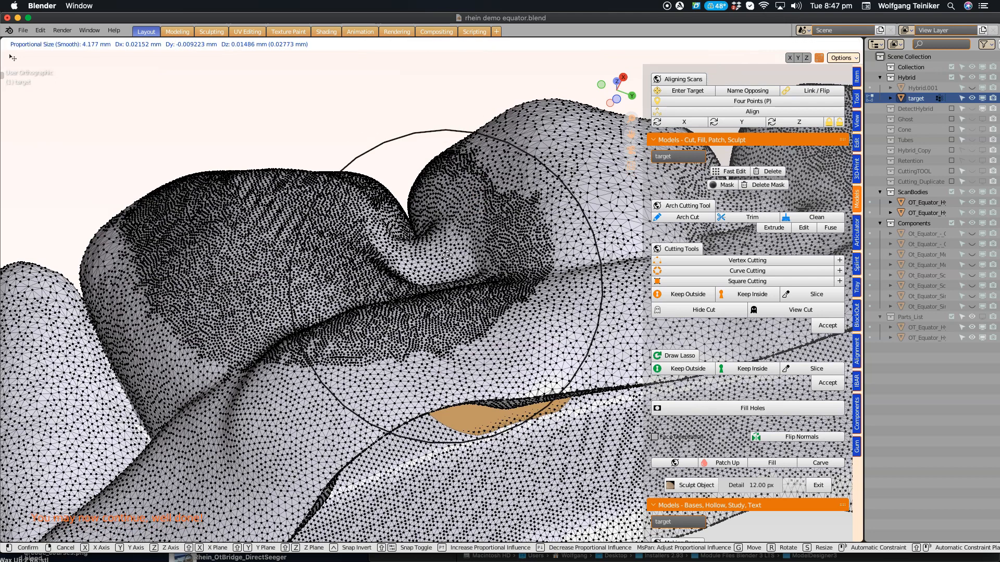
scroll(447, 249, "up", 4)
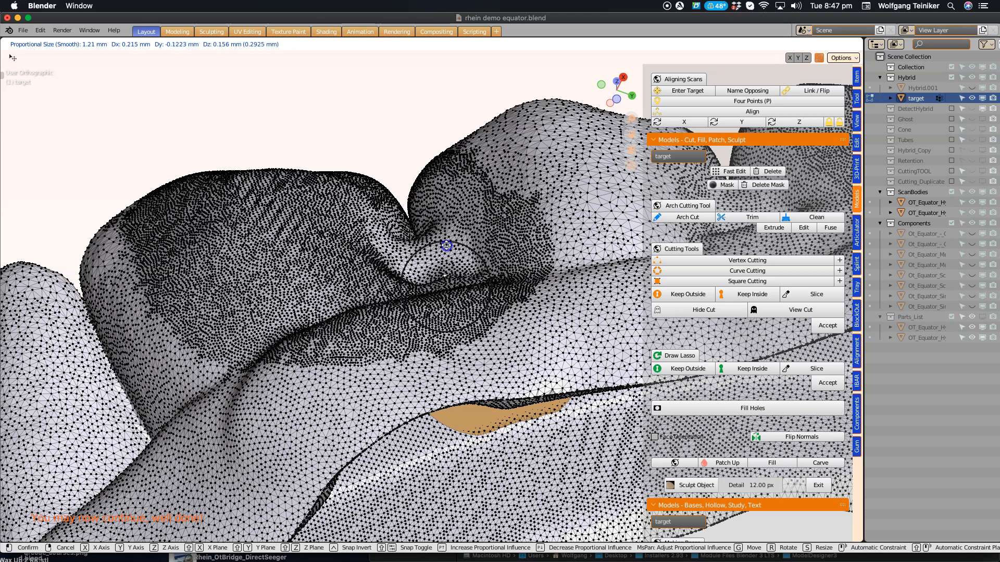
left_click(447, 247)
key("KP_Decimal")
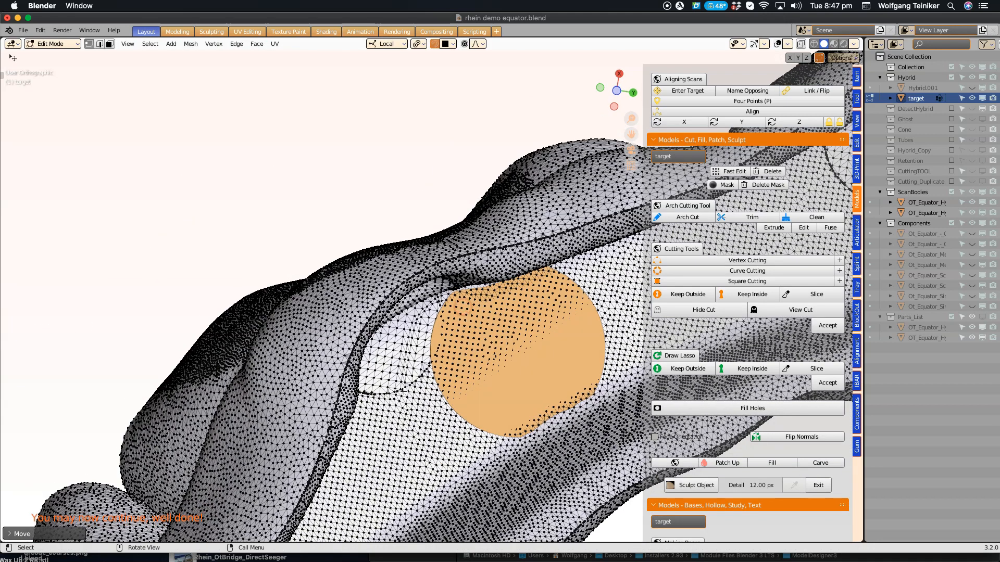
middle_click_drag(473, 341, 498, 292)
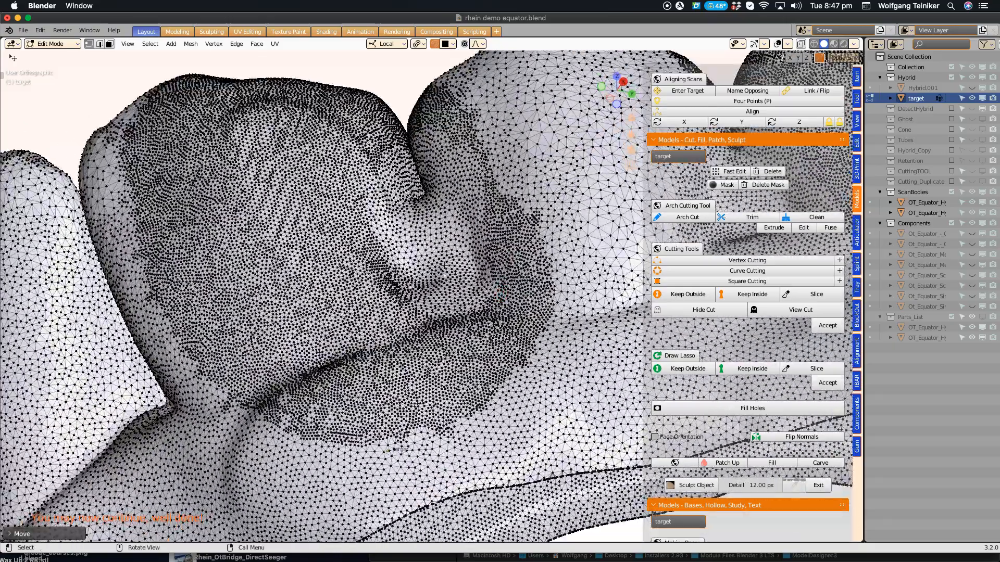
key("Tab")
Step: Edit the mesh of the housing cutting tool beside the reshaped area, and select its exposed flat end face in face selection mode
middle_click_drag(442, 89, 526, 367)
scroll(479, 364, "up", 5)
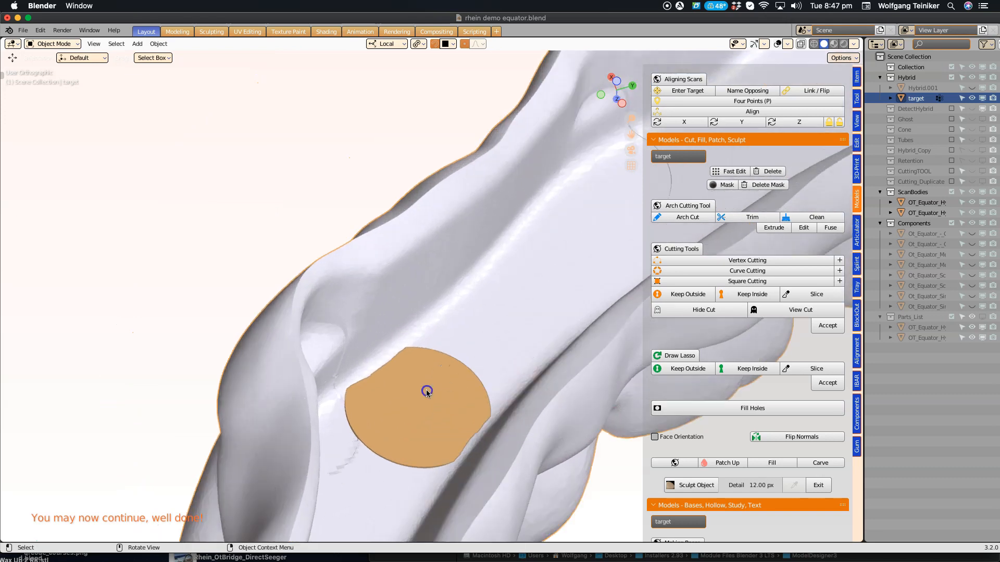
left_click(427, 391)
key("KP_Decimal")
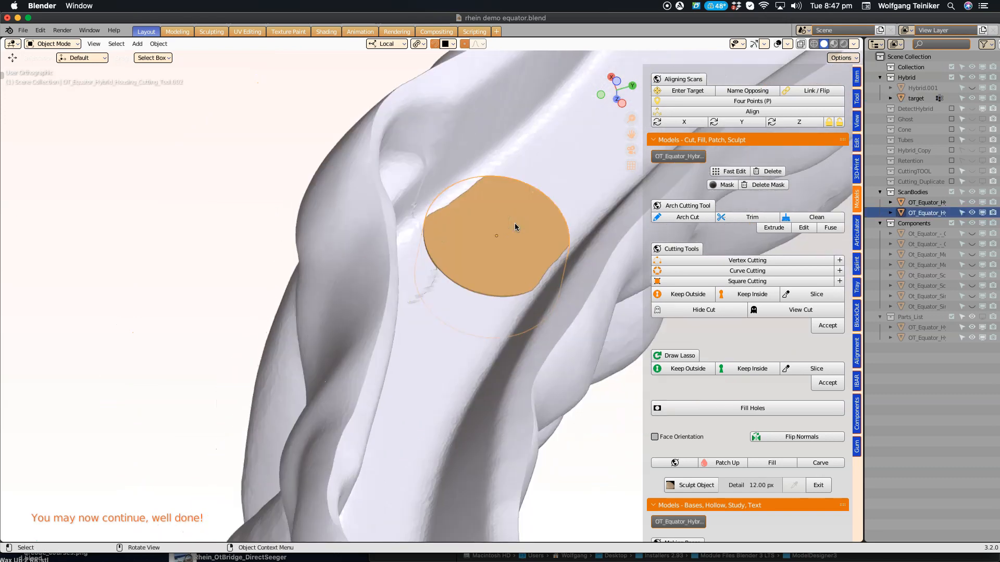
key("Tab")
middle_click_drag(515, 228, 514, 216)
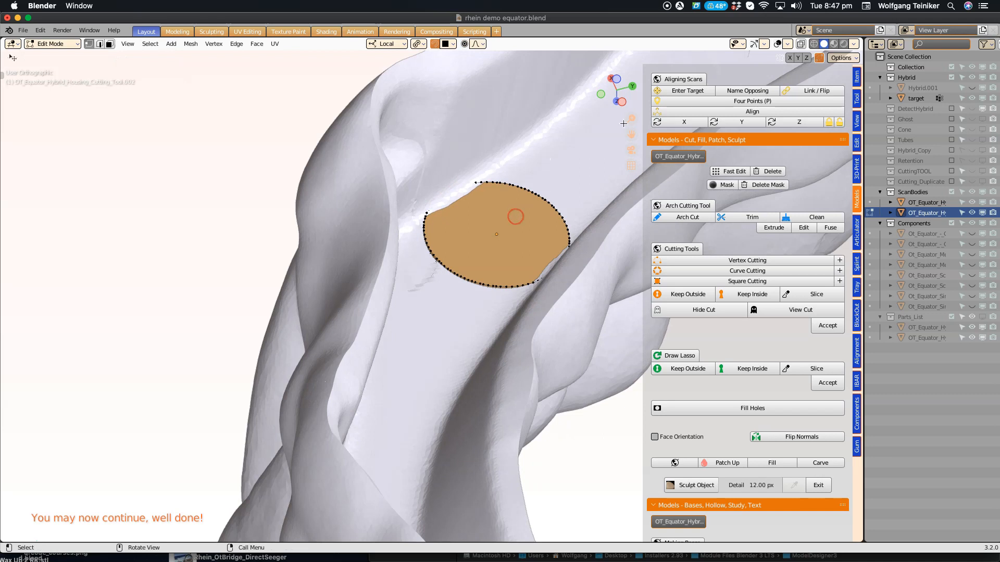
left_click(800, 43)
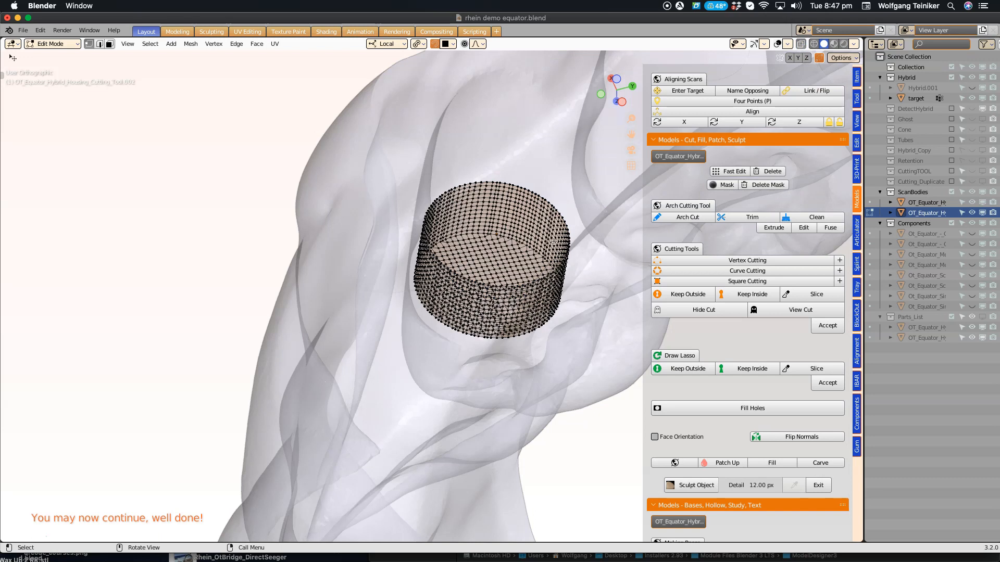
left_click(802, 44)
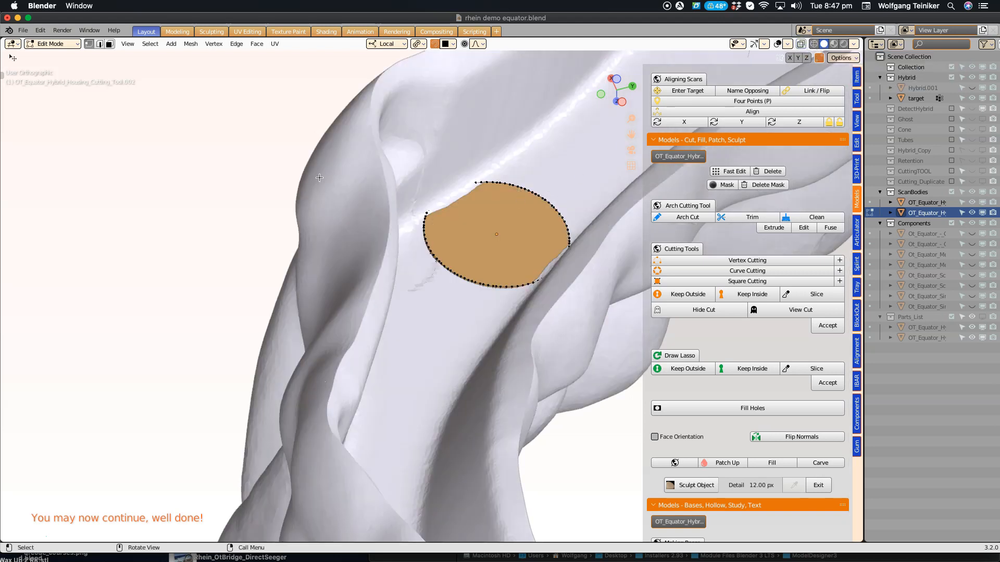
left_click(108, 45)
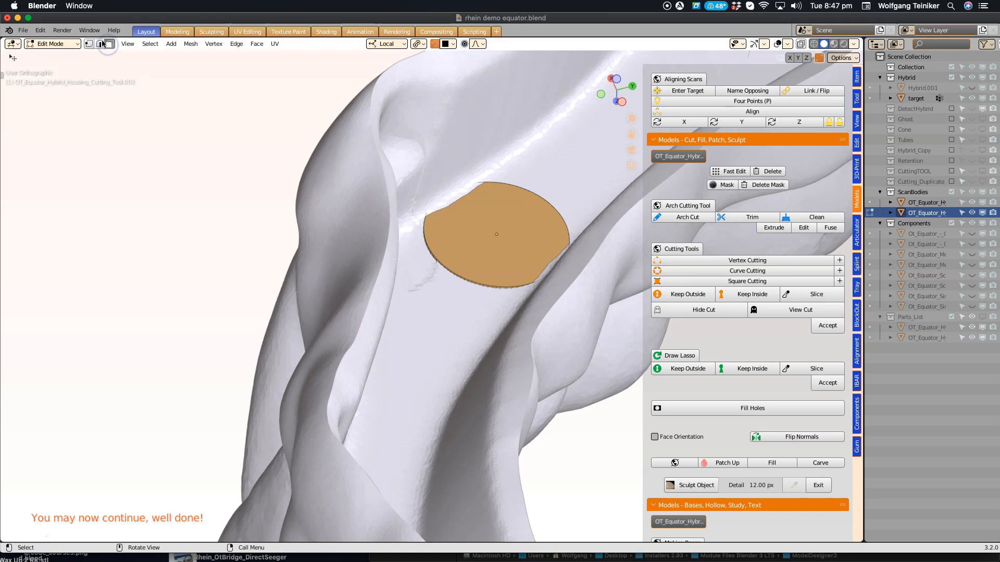
left_click_drag(466, 213, 518, 190)
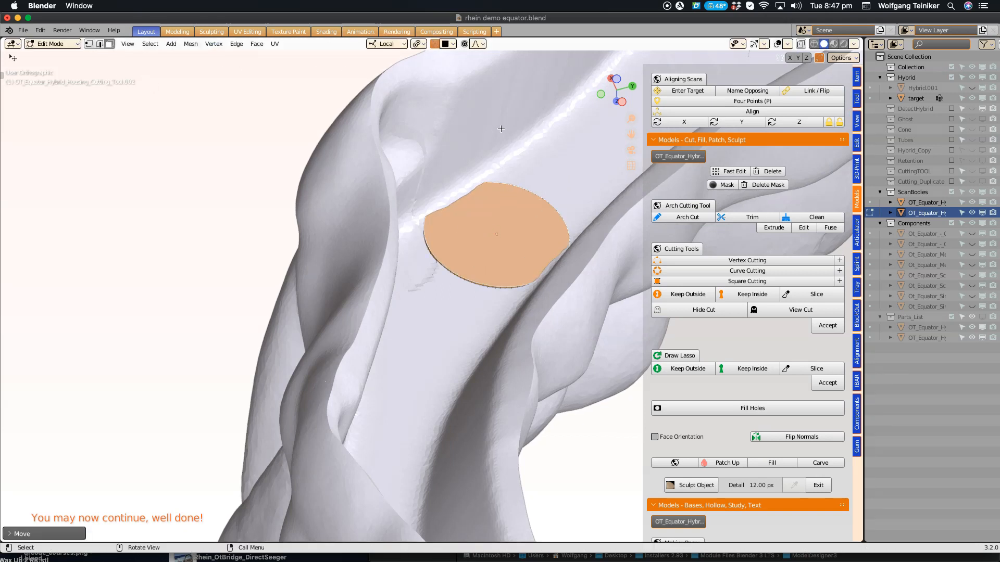
Step: Turn off proportional editing, extrude the selected end face into a tall cylinder well clear of the target, and leave mesh editing
middle_click_drag(507, 133, 453, 197)
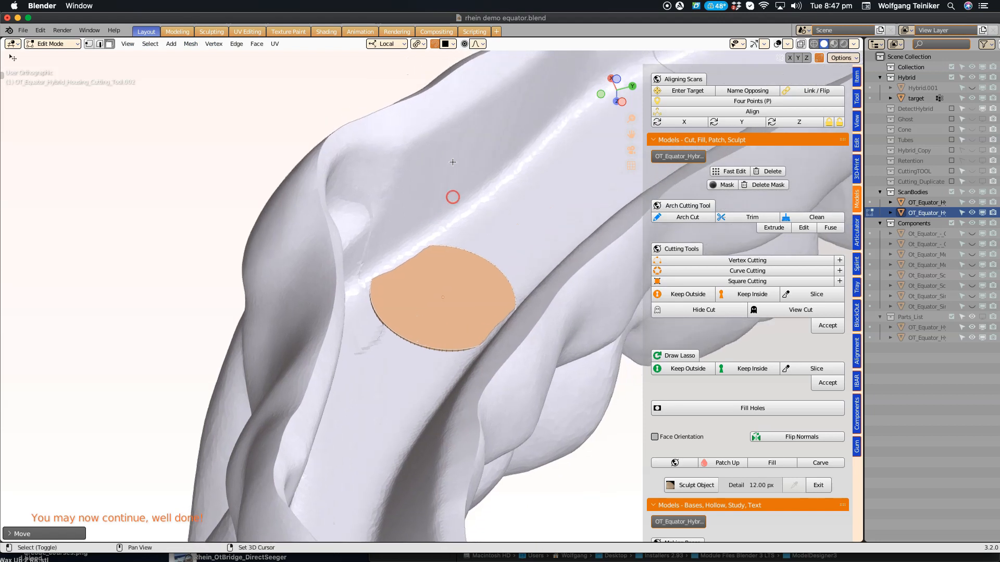
left_click(464, 45)
mouse_move(473, 268)
middle_mouse_down()
mouse_move(496, 252)
mouse_move(473, 263)
middle_mouse_up()
key("e")
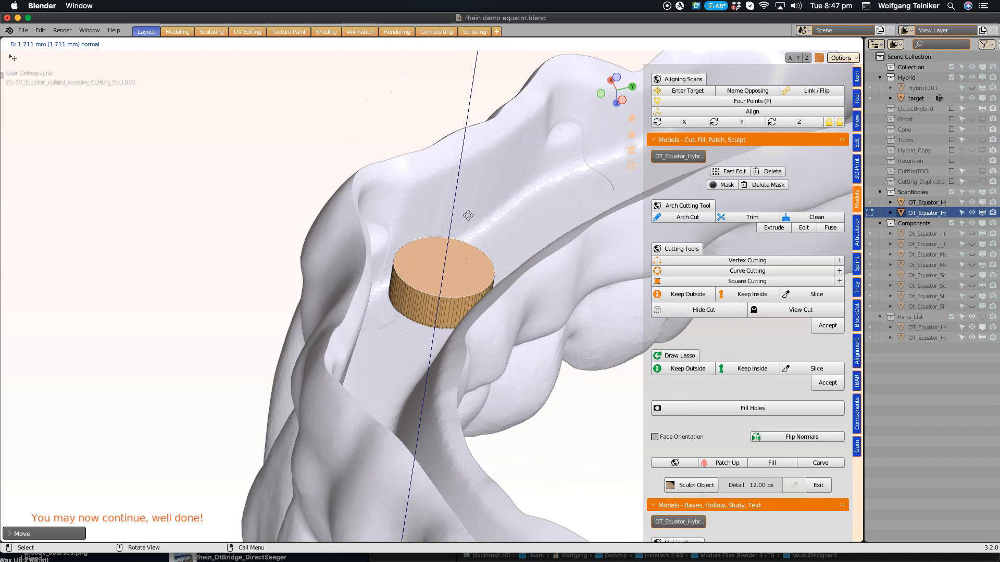
left_click(498, 82)
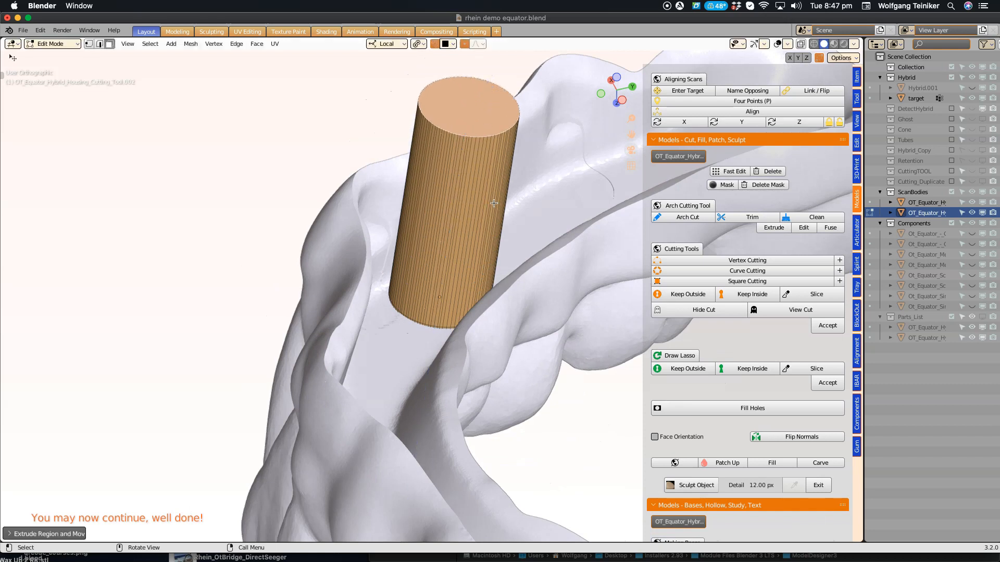
key("Tab")
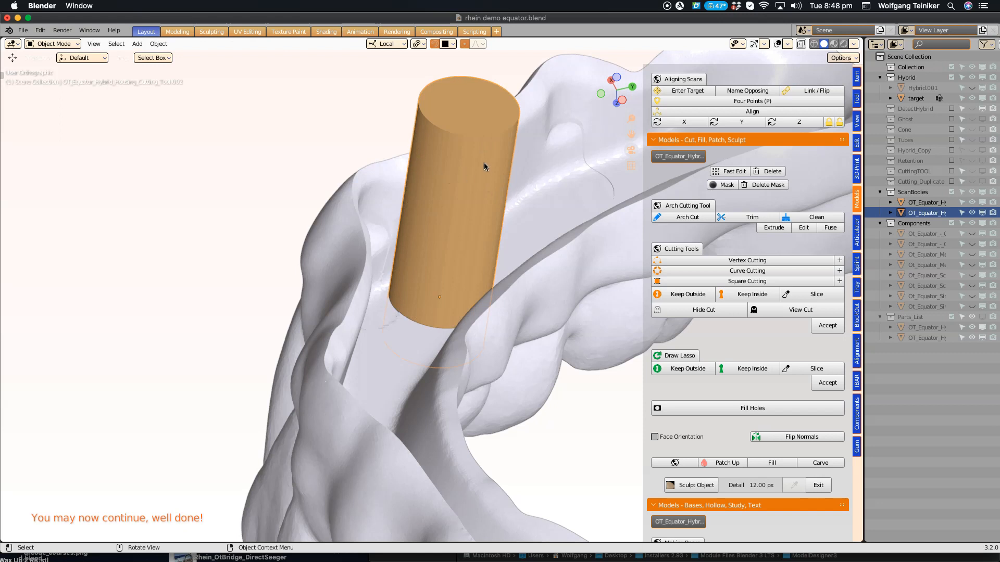
Step: Subtract the extended housing cutting tool from the target with an auto Boolean difference
left_click(580, 243, "shift")
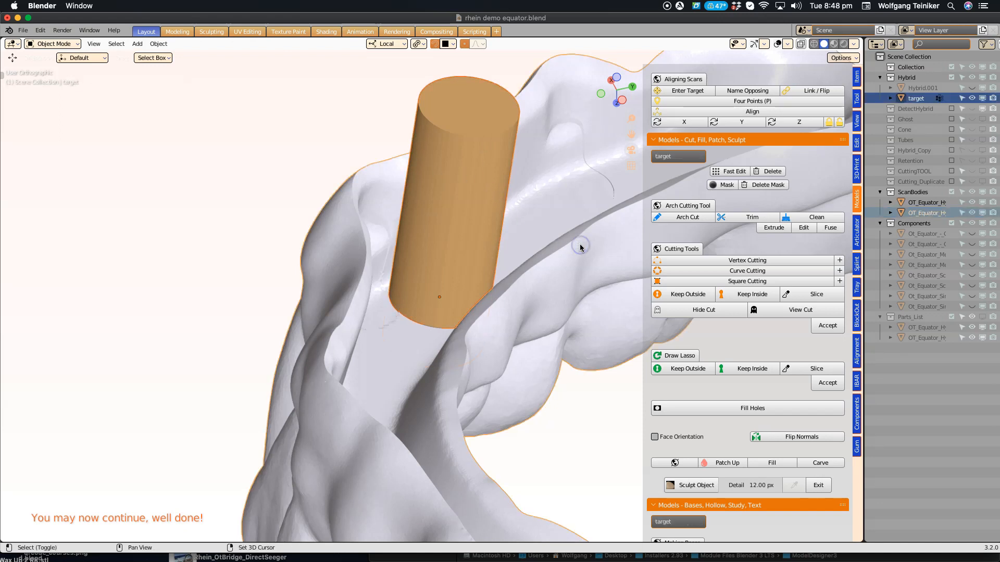
left_click(856, 143)
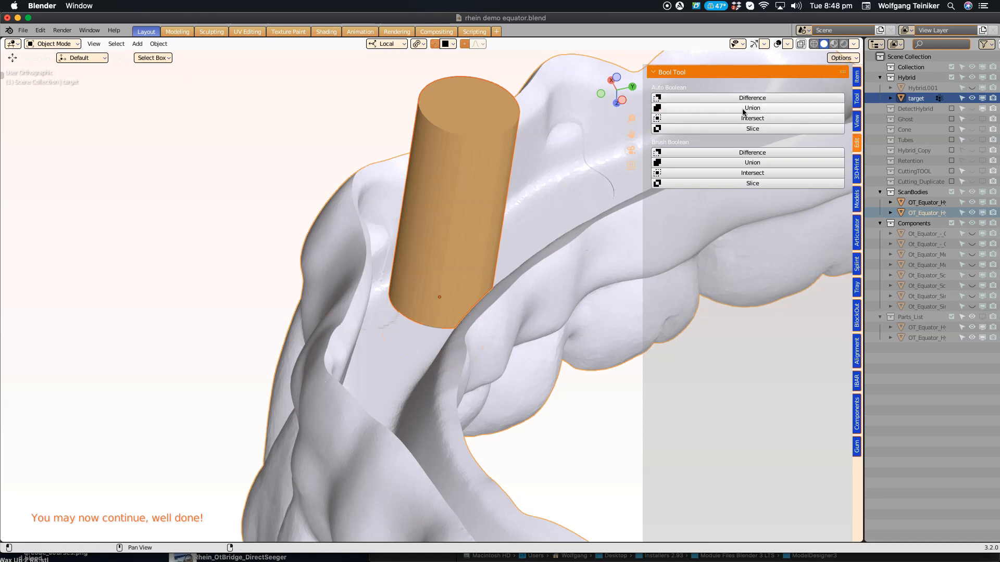
left_click(751, 98)
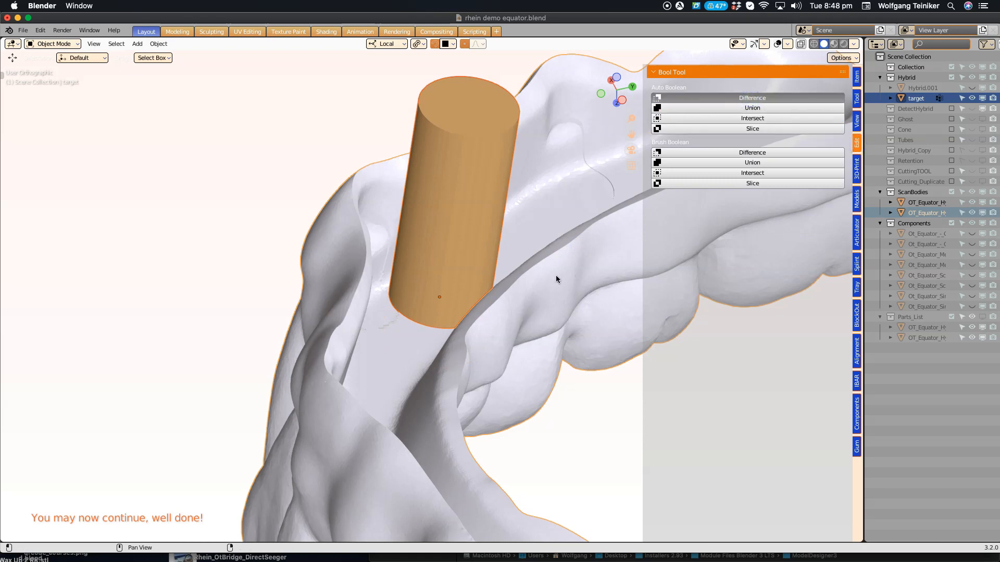
Step: Extrude the flat end face of the remaining housing cutting tool into a tall cylinder clear of the target, and leave mesh editing
scroll(570, 280, "down", 4)
middle_click_drag(570, 279, 417, 362)
scroll(377, 367, "up", 3)
left_click(376, 366)
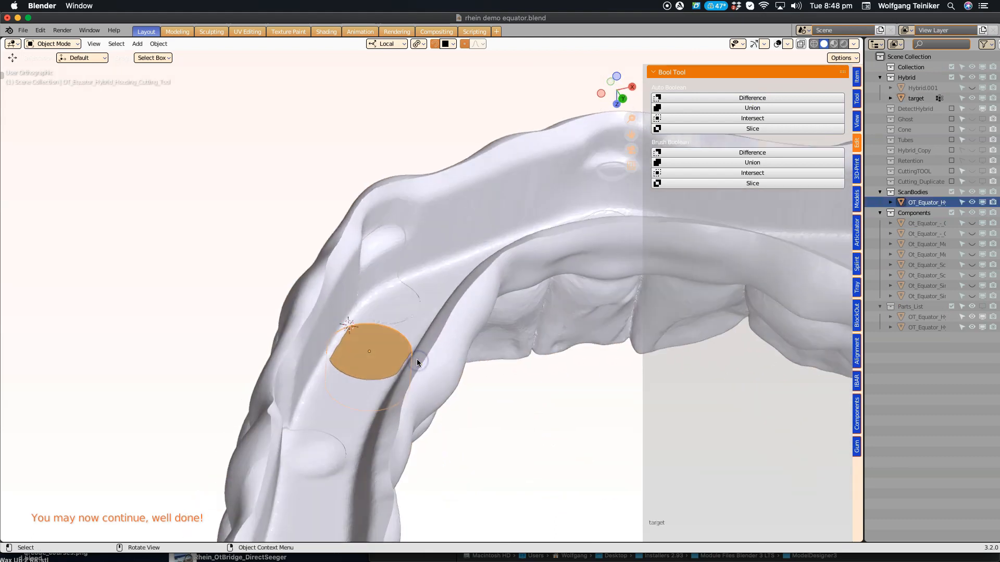
key("Tab")
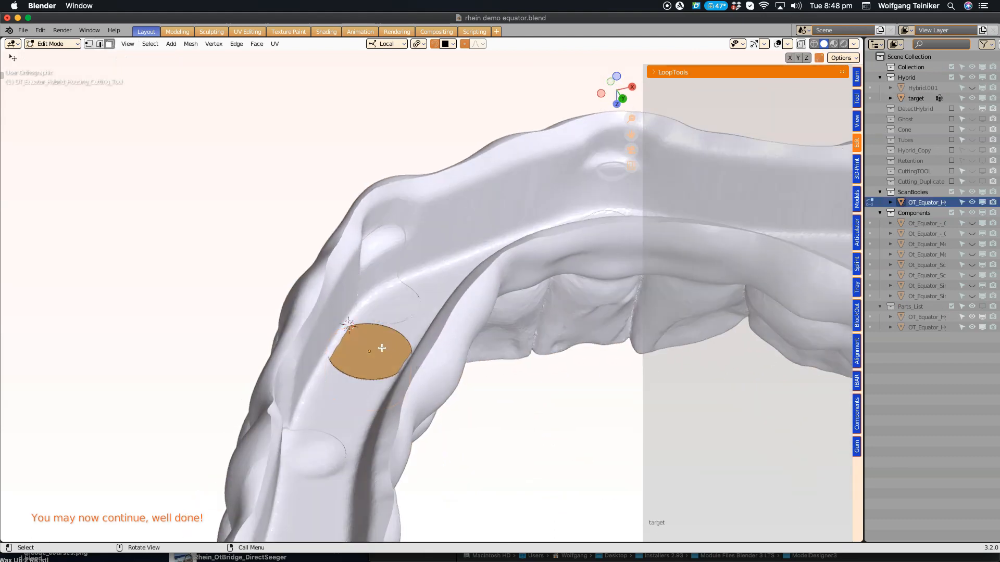
key("c")
middle_click_drag(330, 381, 343, 363)
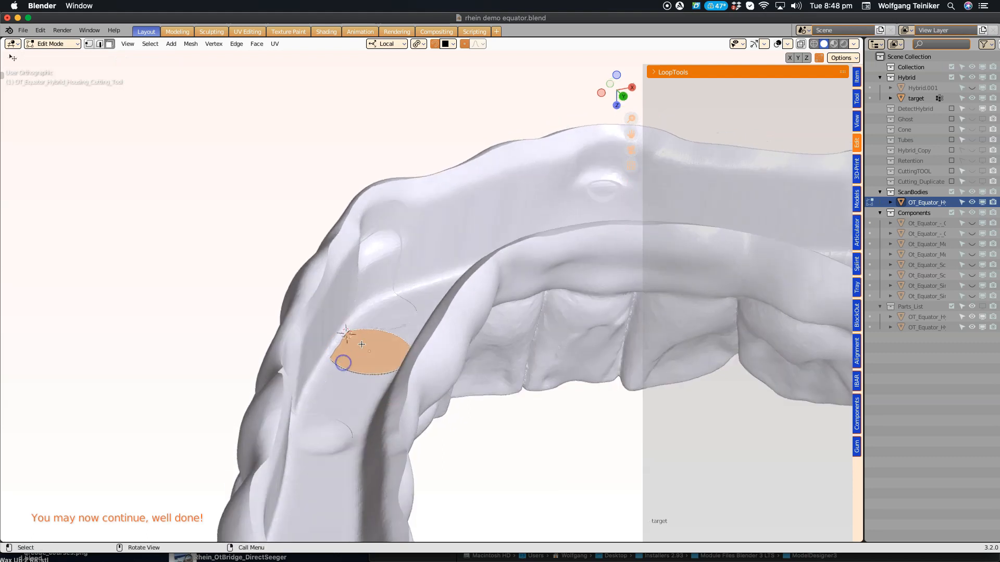
key("e")
left_click(384, 183)
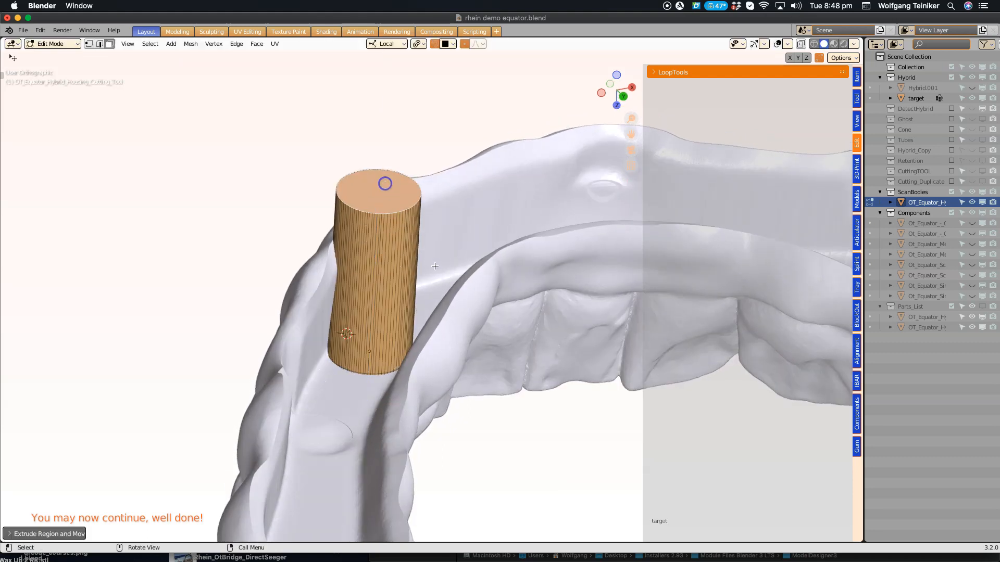
key("Tab")
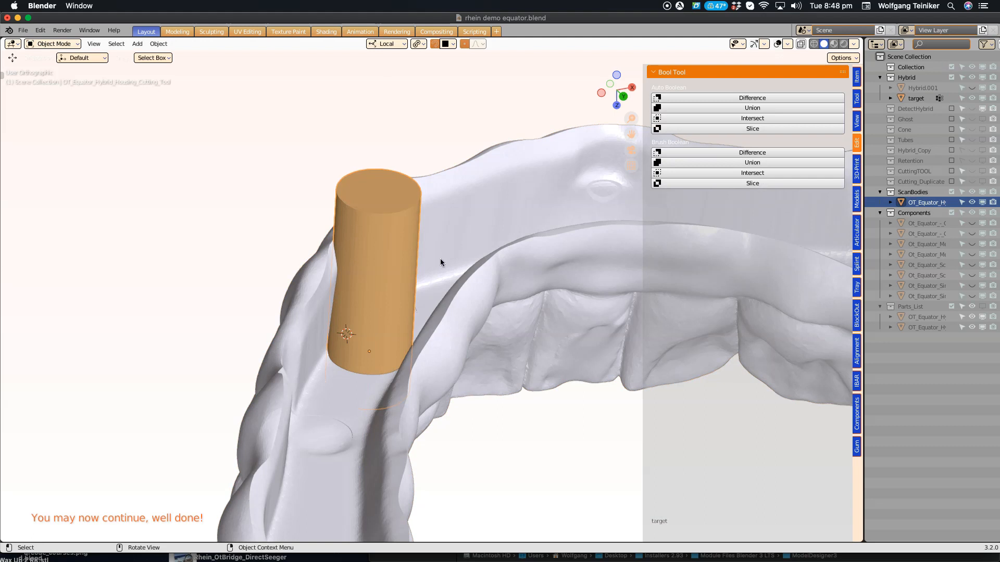
Step: Cut the second housing recess by subtracting the newly extruded cutting tool from the target with an auto Boolean difference
left_click(454, 298, "shift")
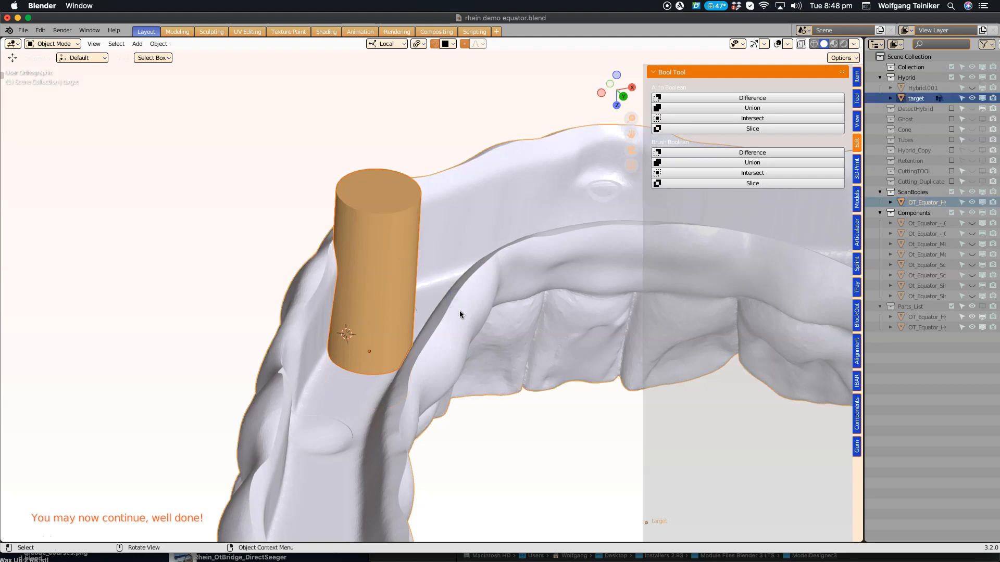
left_click(752, 98)
middle_click_drag(348, 297, 699, 277)
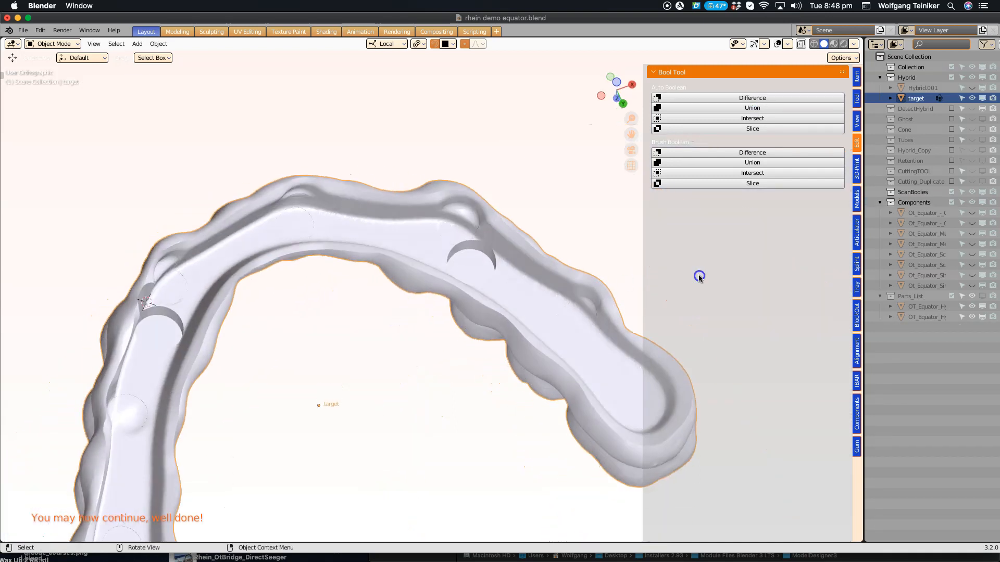
Step: Unhide all the OT Equator parts in the Components collection
left_click(972, 212)
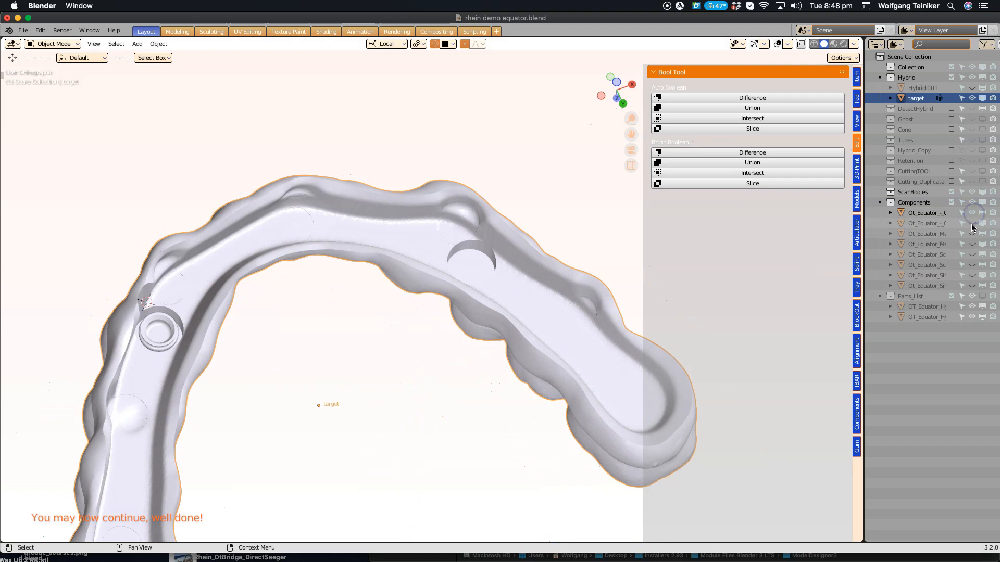
left_click(971, 223)
left_click(971, 233)
left_click(971, 243)
left_click(971, 254)
left_click(971, 264)
left_click(972, 275)
left_click(971, 285)
Step: Show the Hybrid.001 bar and hide the target so the attachments on the bar are exposed
middle_click_drag(388, 254, 395, 296)
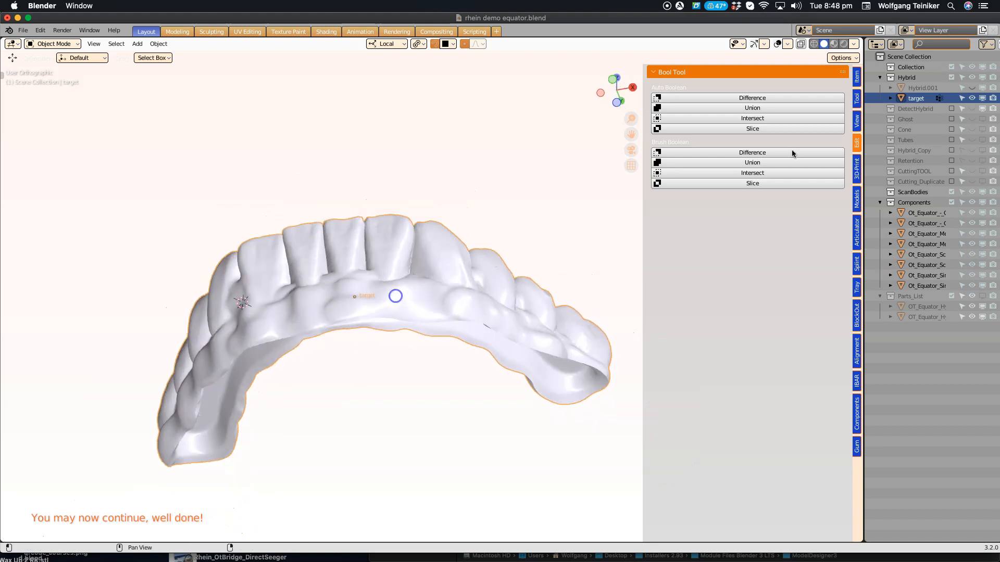
left_click(971, 87)
middle_click_drag(398, 251, 475, 214)
key("h")
scroll(482, 208, "up", 3)
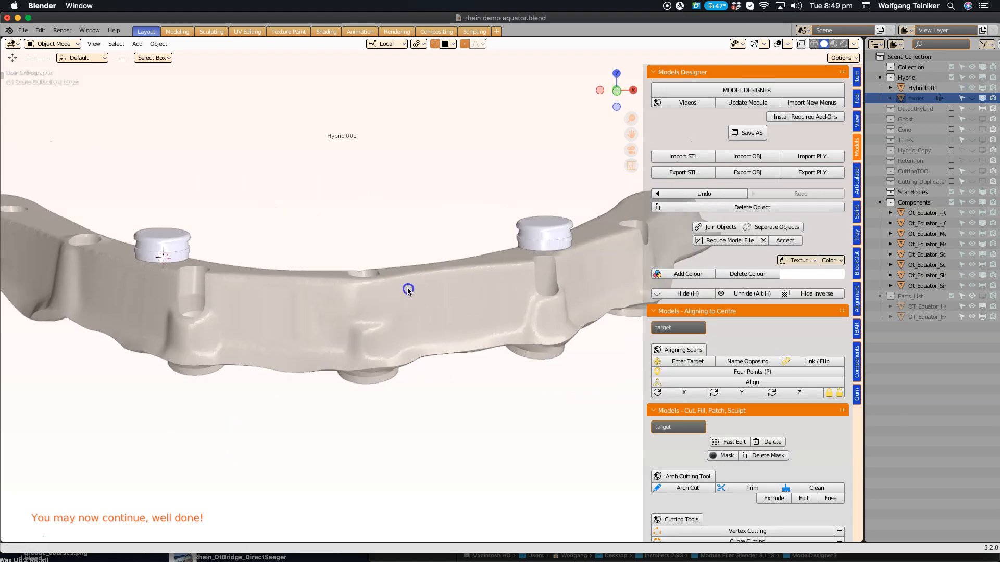
Step: Hide both metal housings and both Equator caps to expose the threaded attachments on the bar
left_click(155, 255)
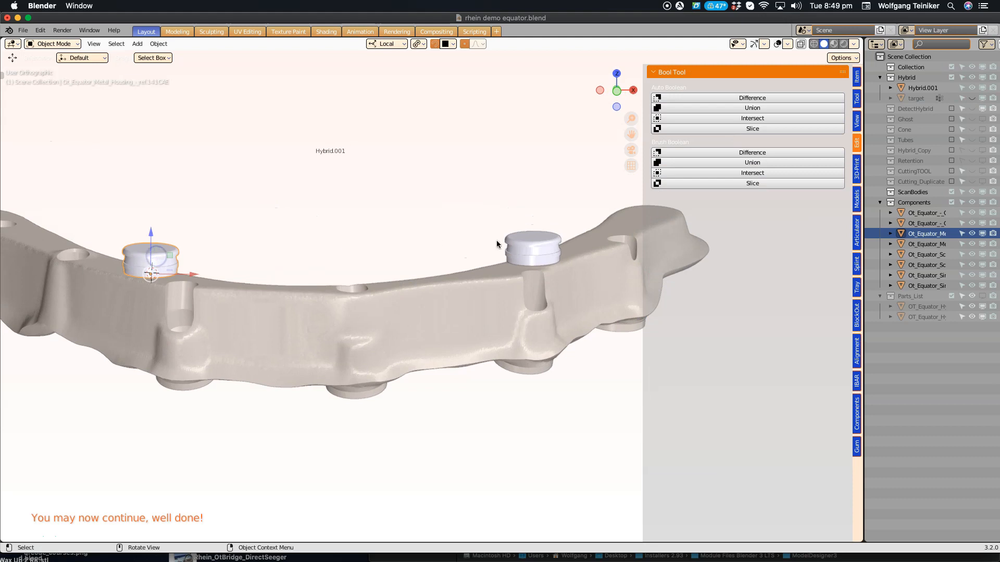
left_click(530, 245)
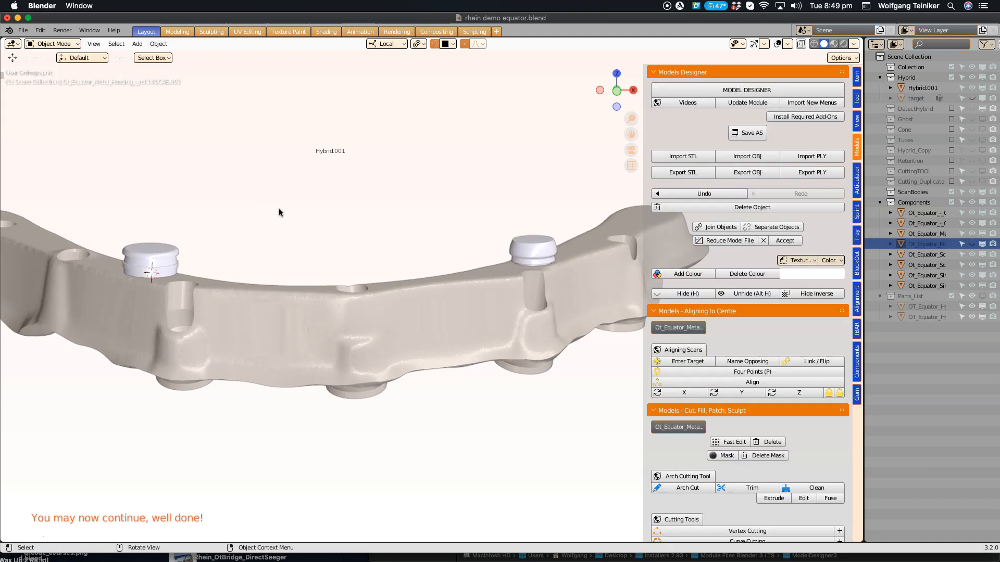
left_click(163, 260)
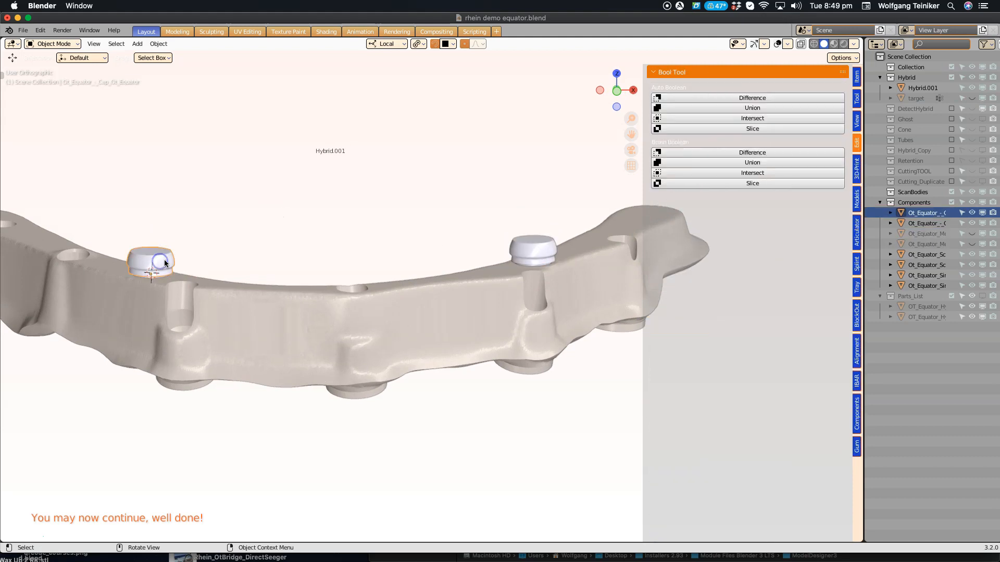
key("h")
left_click(536, 243)
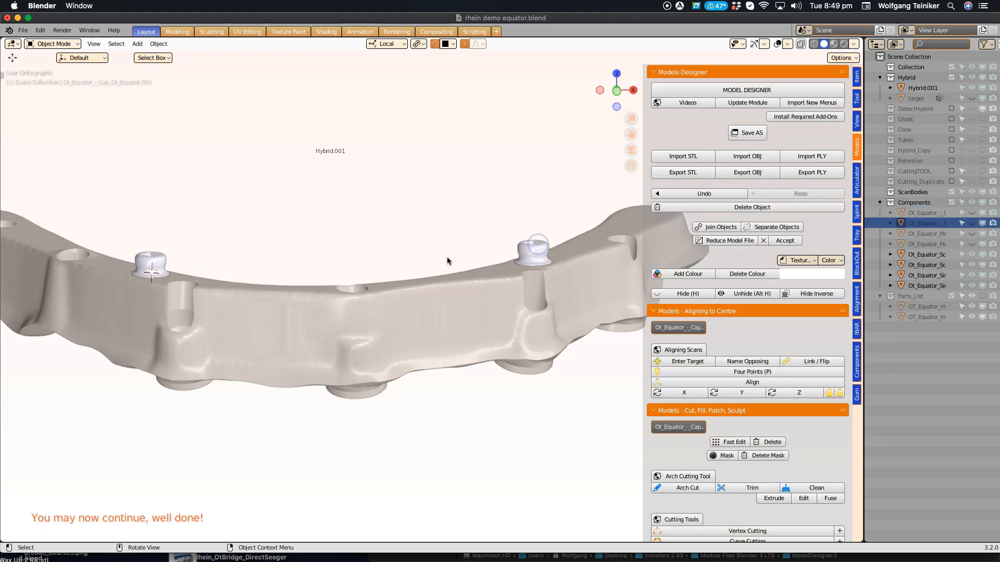
Step: Inspect the single threaded attachments on the bar by selecting one of them and the Hybrid.001 bar in turn
middle_click_drag(435, 260, 488, 253, "shift")
left_click(581, 252)
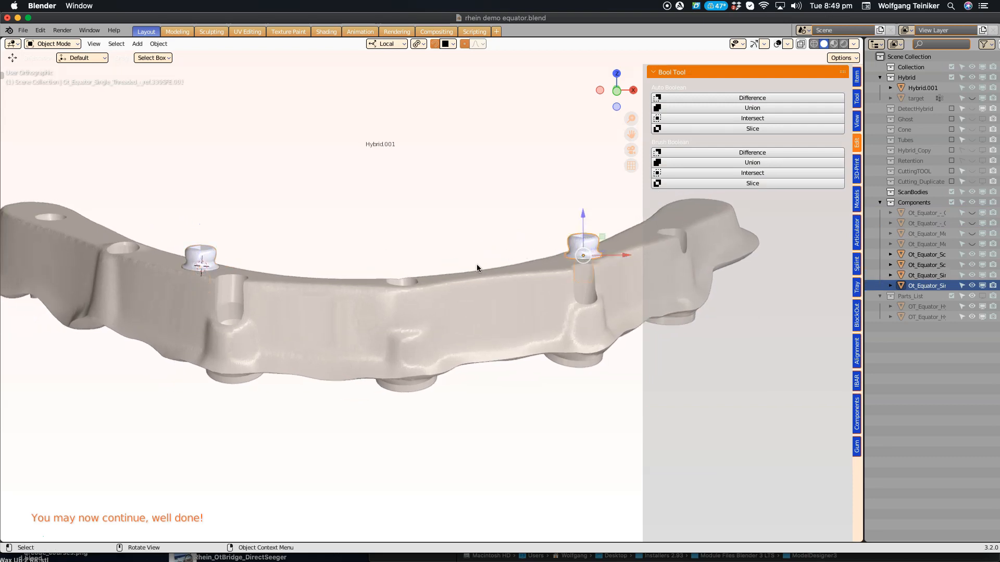
left_click(394, 299)
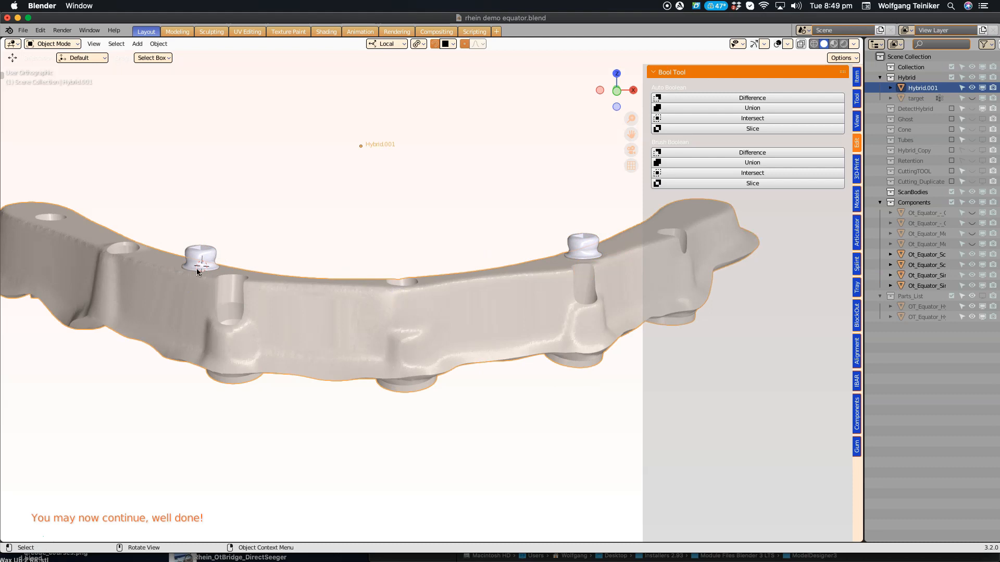